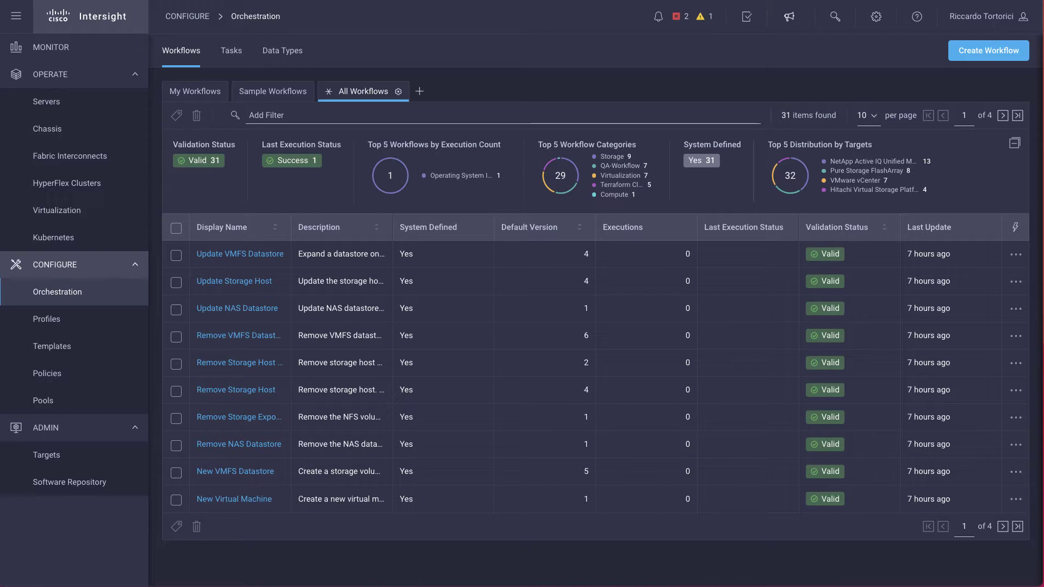
- Look over the software repository's OS image and SCU links, then show the Servers list
{"action": "left_click", "coordinate": [95, 486]}
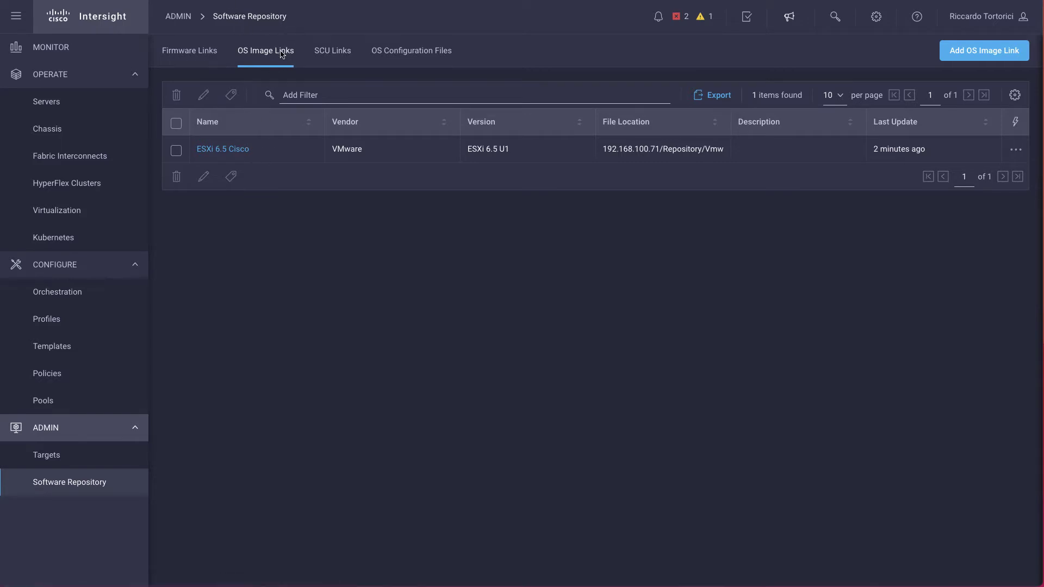
{"action": "left_click", "coordinate": [343, 58]}
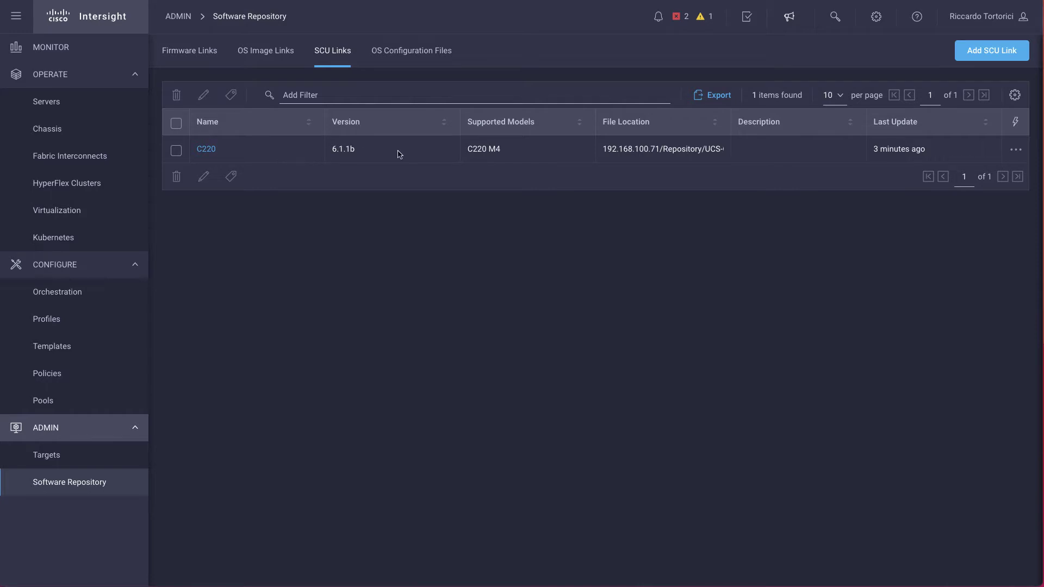
{"action": "left_click", "coordinate": [77, 107]}
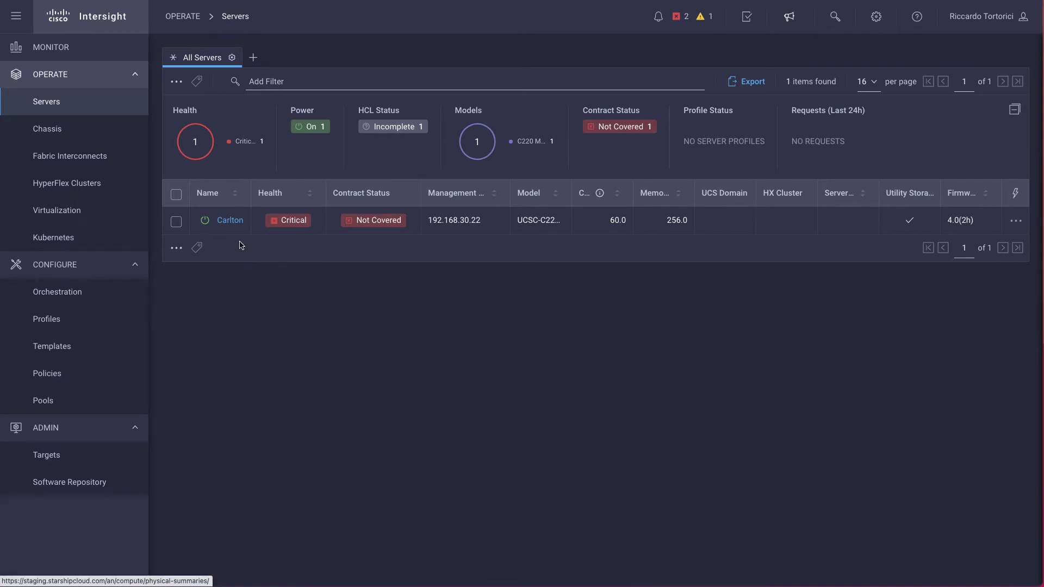
- Open the Operating System Install workflow from the Orchestration sample workflows
{"action": "left_click", "coordinate": [80, 302]}
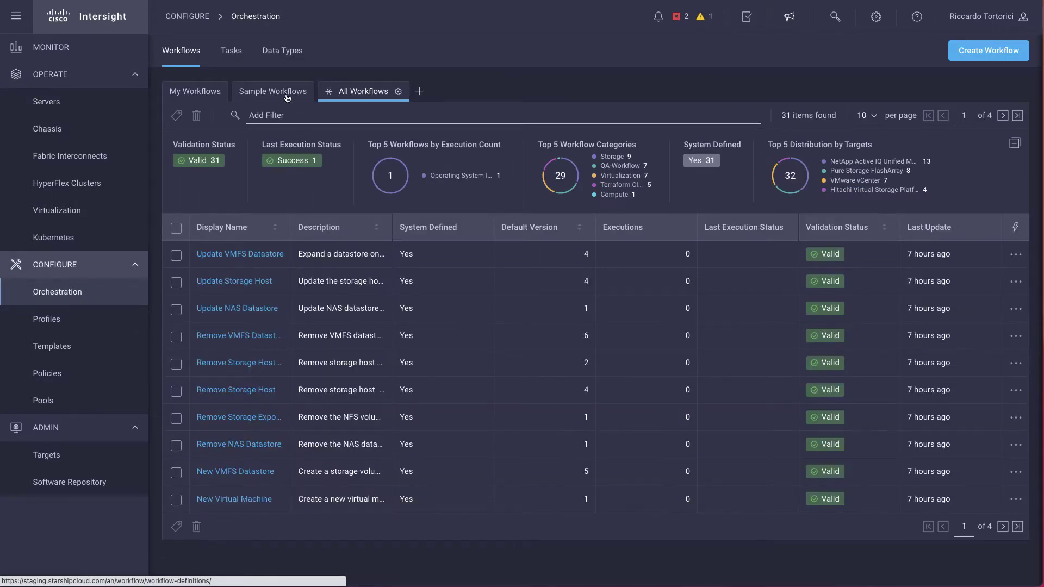
{"action": "left_click", "coordinate": [287, 97]}
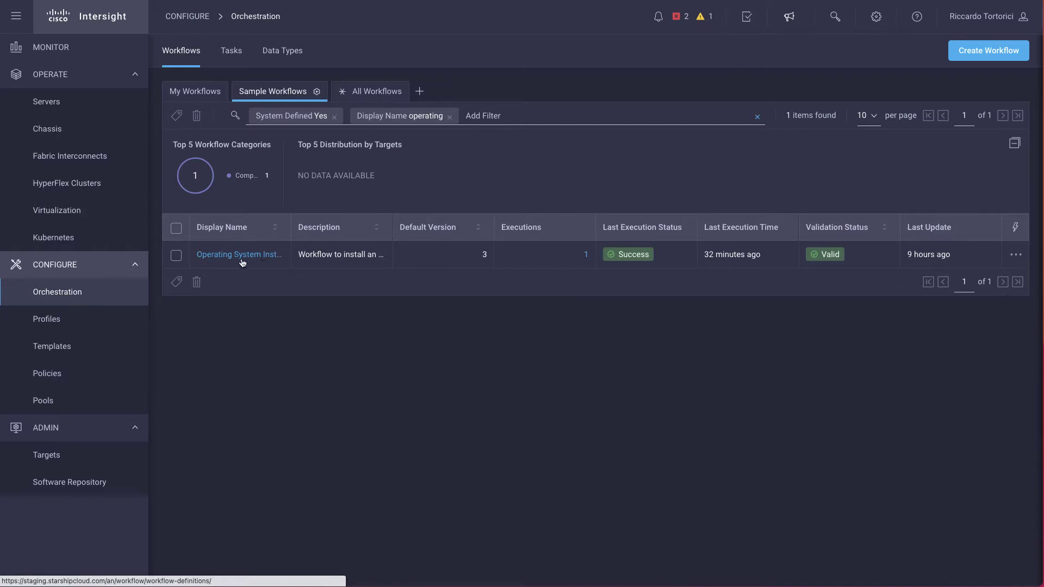
{"action": "left_click", "coordinate": [263, 256]}
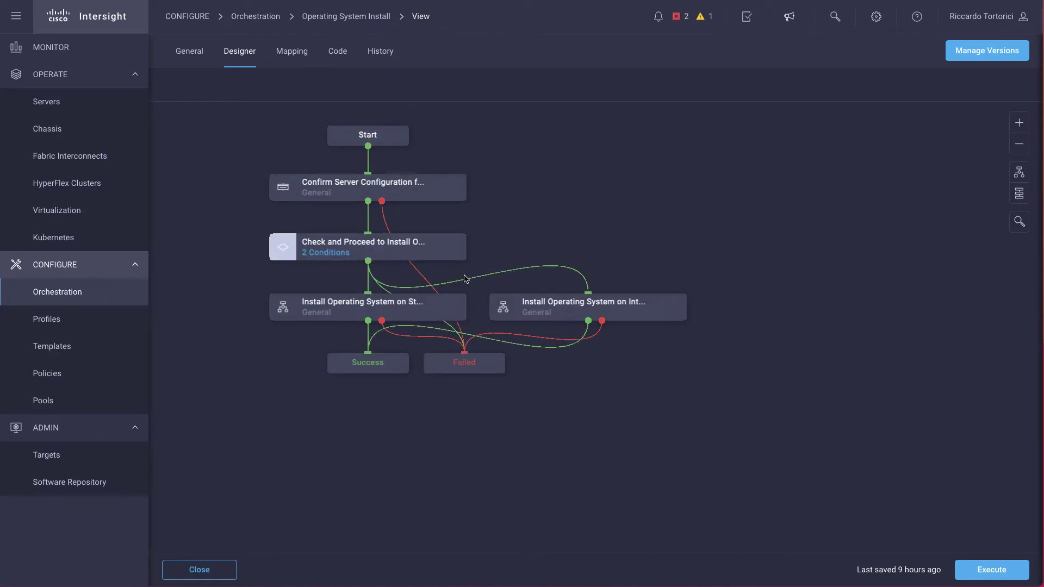
- Show the Operating System Install workflow's General tab with version 3 and its inputs
{"action": "left_click", "coordinate": [197, 54]}
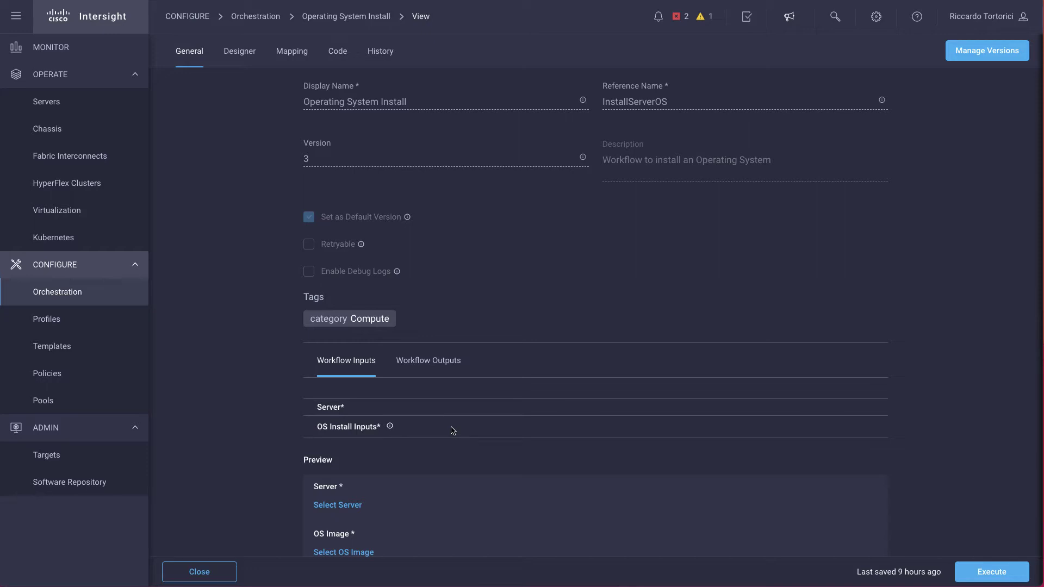
- Execute the workflow with organization default, server Carlton and the ESXi 6.5 Cisco OS image
{"action": "left_click", "coordinate": [970, 570]}
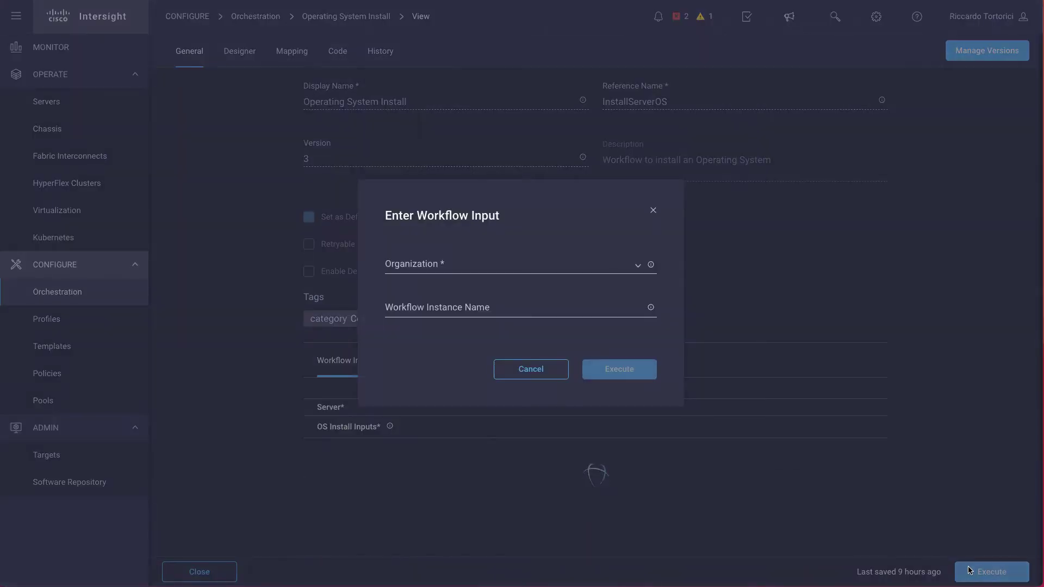
{"action": "left_click", "coordinate": [425, 272]}
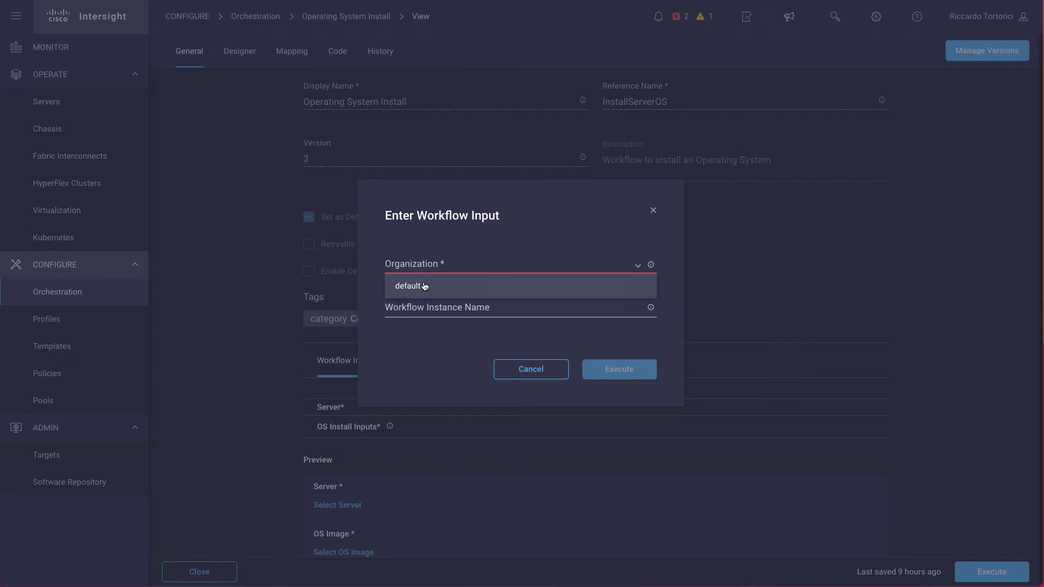
{"action": "left_click", "coordinate": [424, 284]}
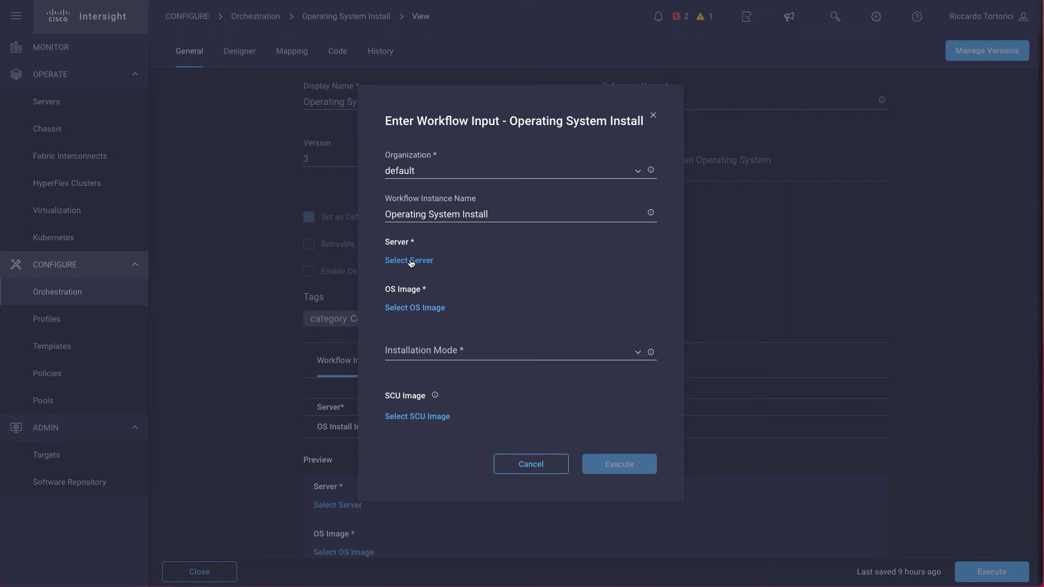
{"action": "left_click", "coordinate": [411, 262]}
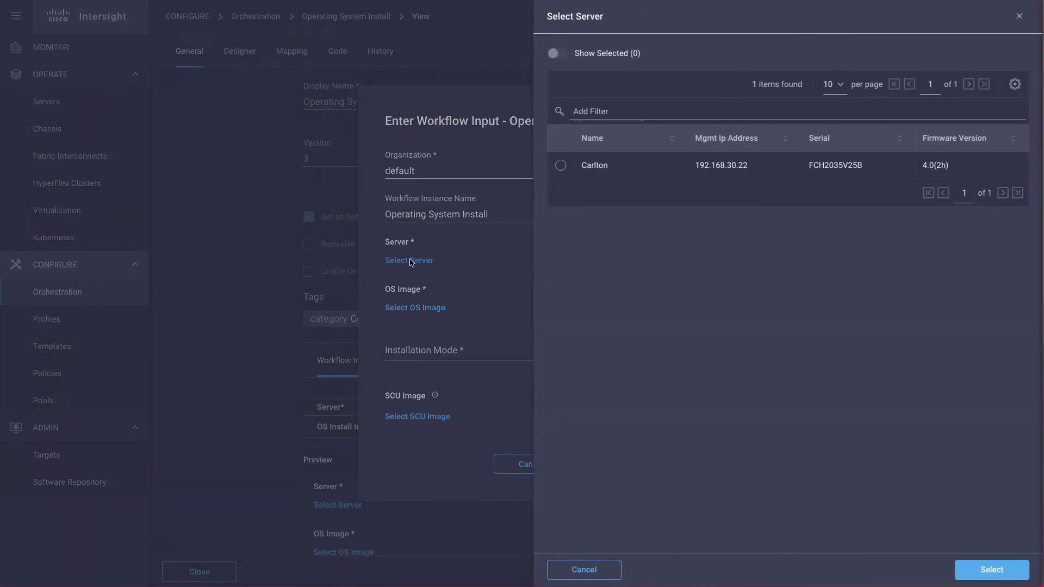
{"action": "left_click", "coordinate": [560, 165]}
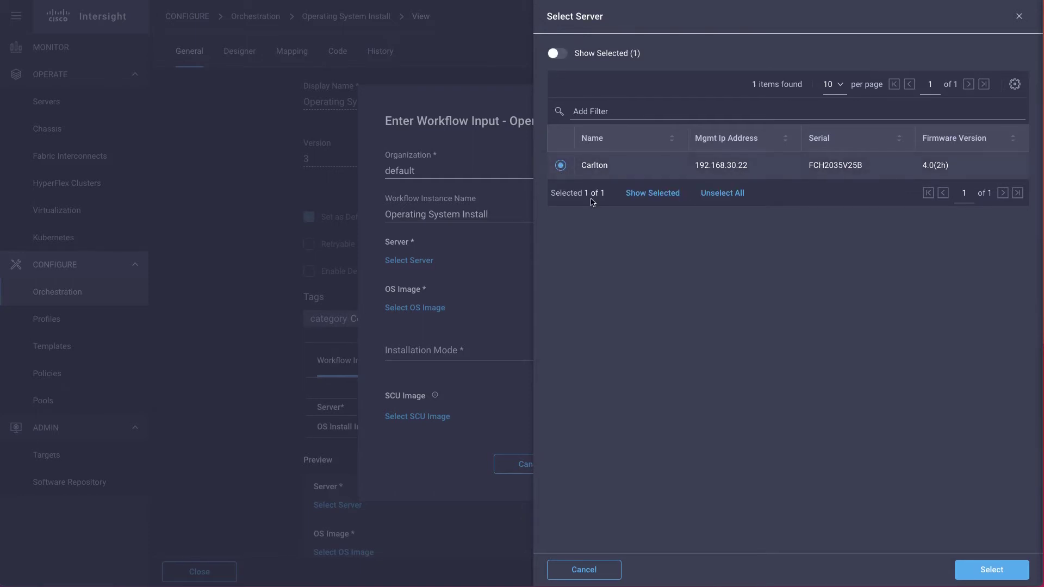
{"action": "left_click", "coordinate": [993, 570]}
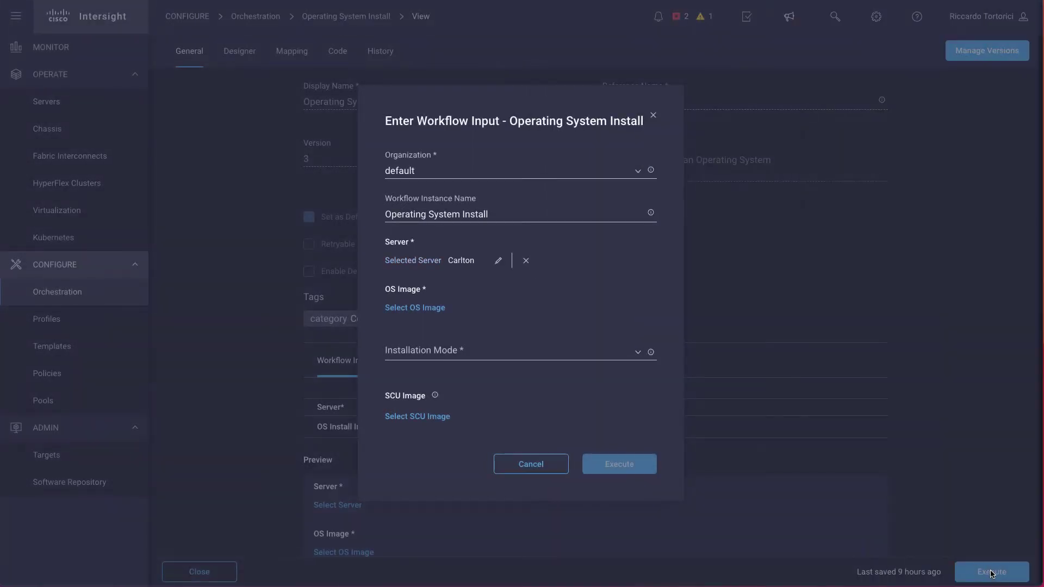
{"action": "left_click", "coordinate": [415, 308]}
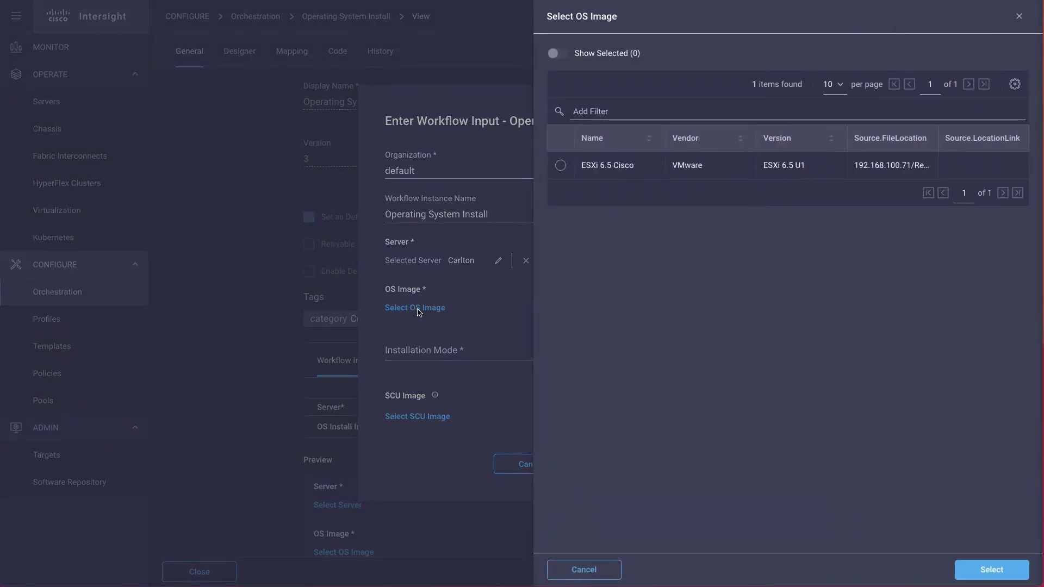
{"action": "left_click", "coordinate": [561, 166]}
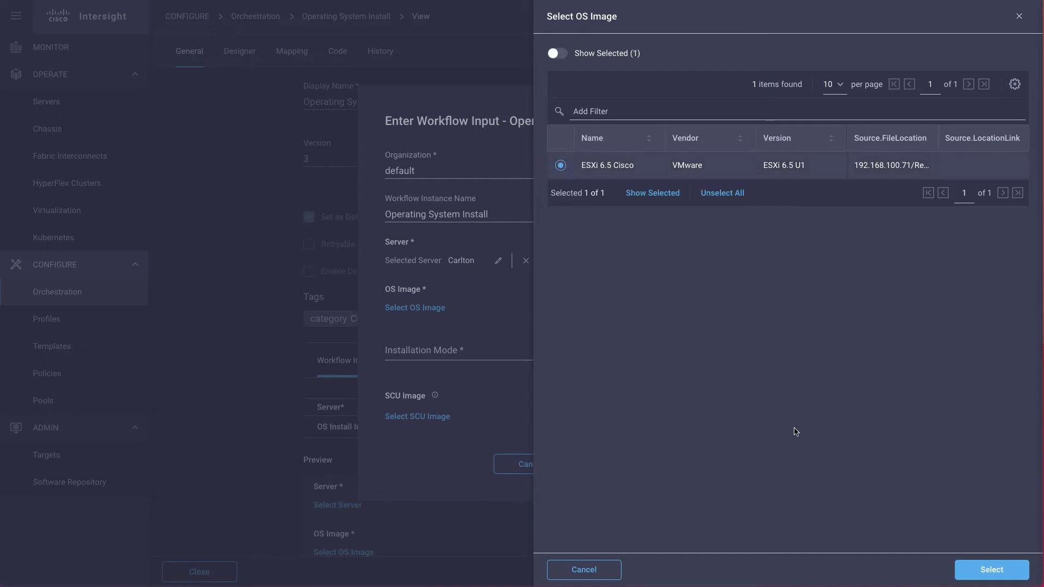
- Confirm the ESXi 6.5 Cisco image and set Installation Mode to Cisco
{"action": "left_click", "coordinate": [1002, 572]}
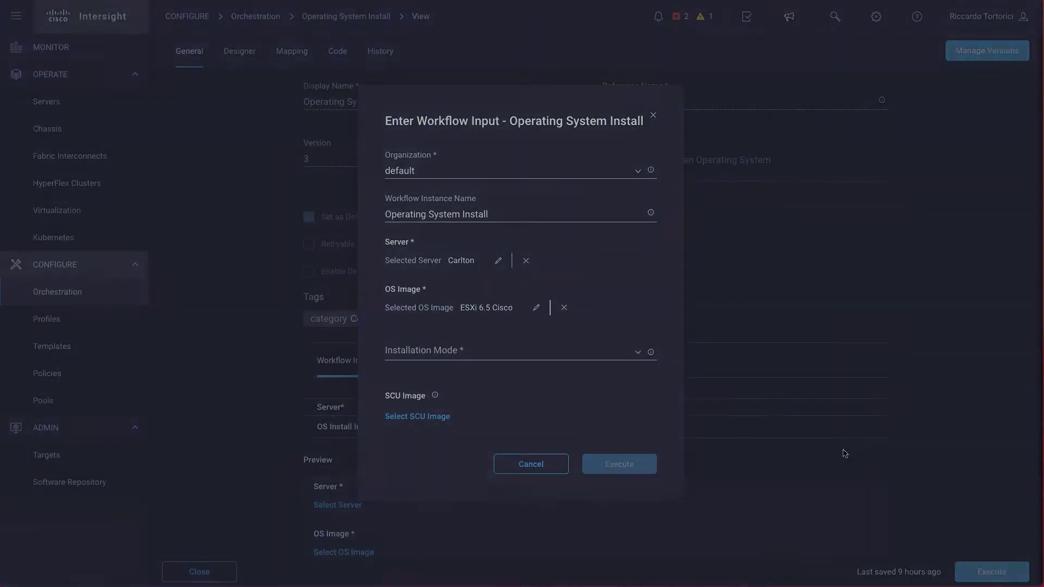
{"action": "left_click", "coordinate": [415, 351]}
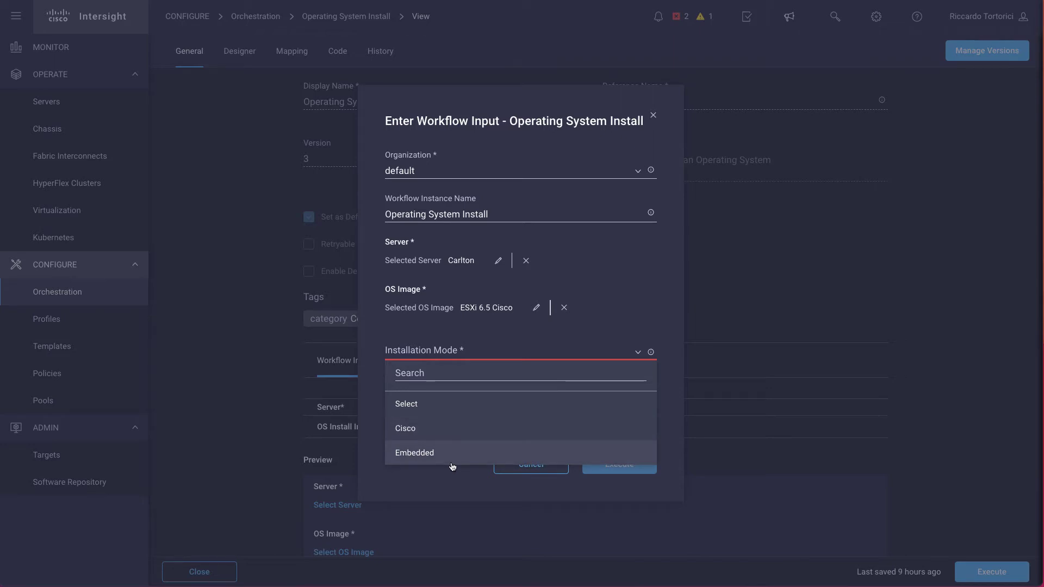
{"action": "left_click", "coordinate": [466, 433]}
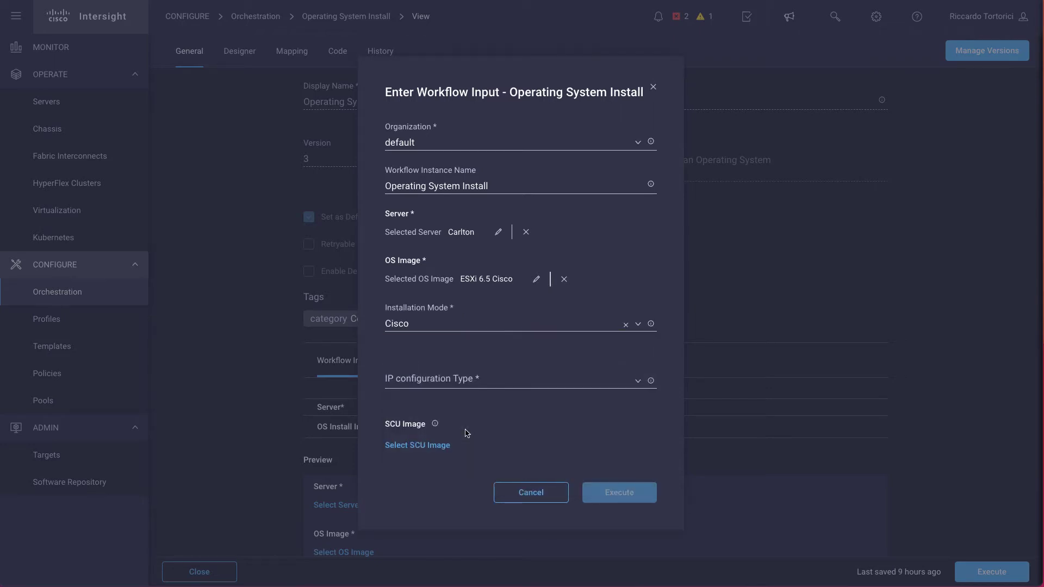
- Use a static IPv4 configuration with IP address 192.168.100.15
{"action": "left_click", "coordinate": [473, 385]}
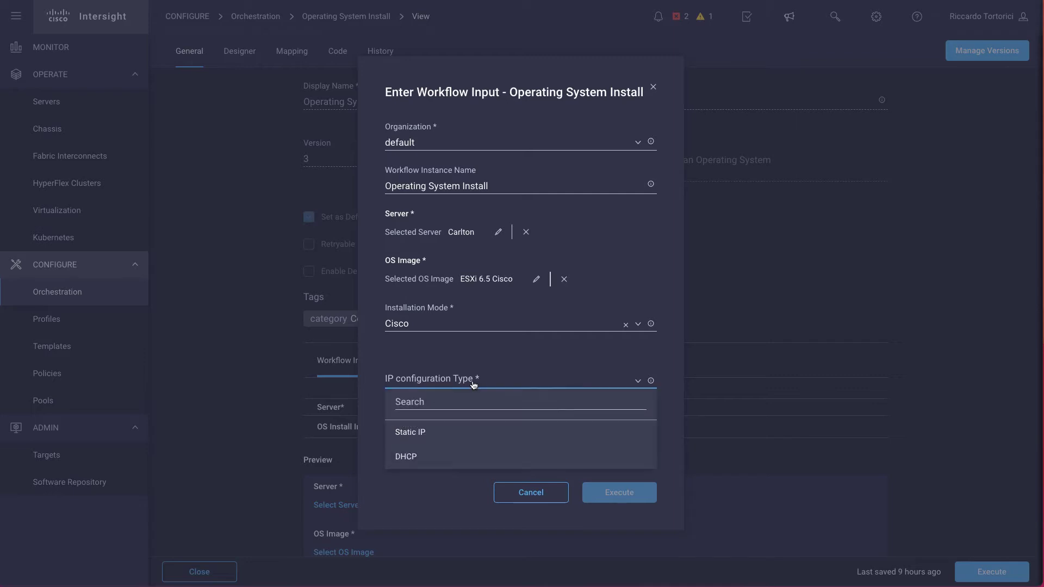
{"action": "left_click", "coordinate": [415, 434]}
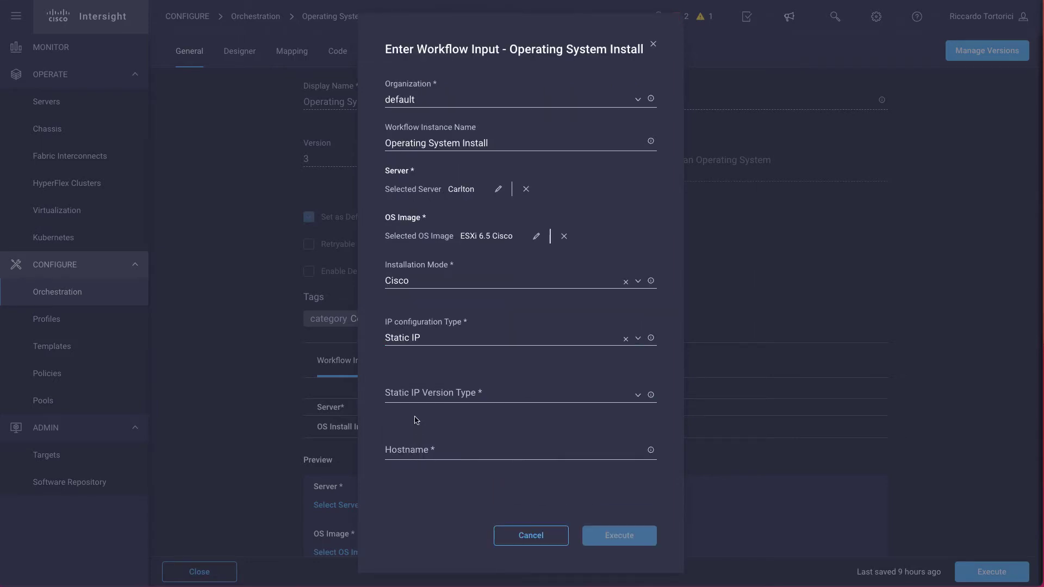
{"action": "left_click", "coordinate": [415, 400]}
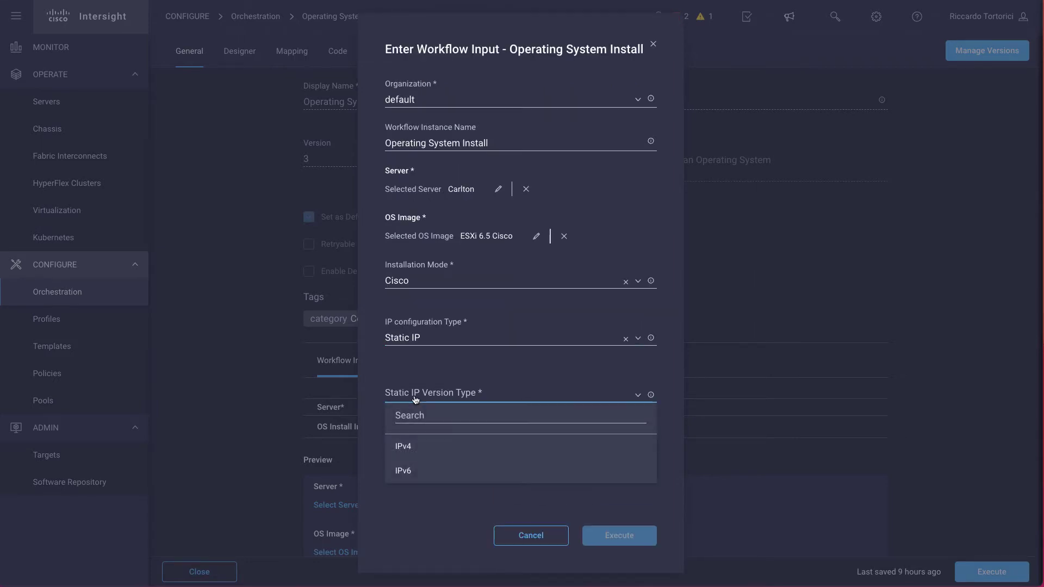
{"action": "left_click", "coordinate": [413, 448]}
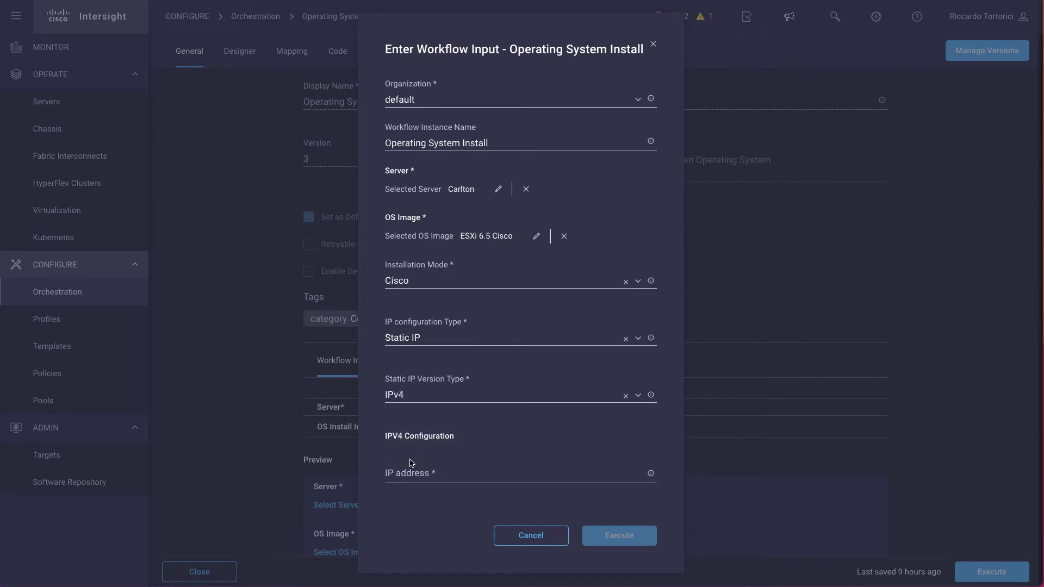
{"action": "left_click", "coordinate": [406, 475]}
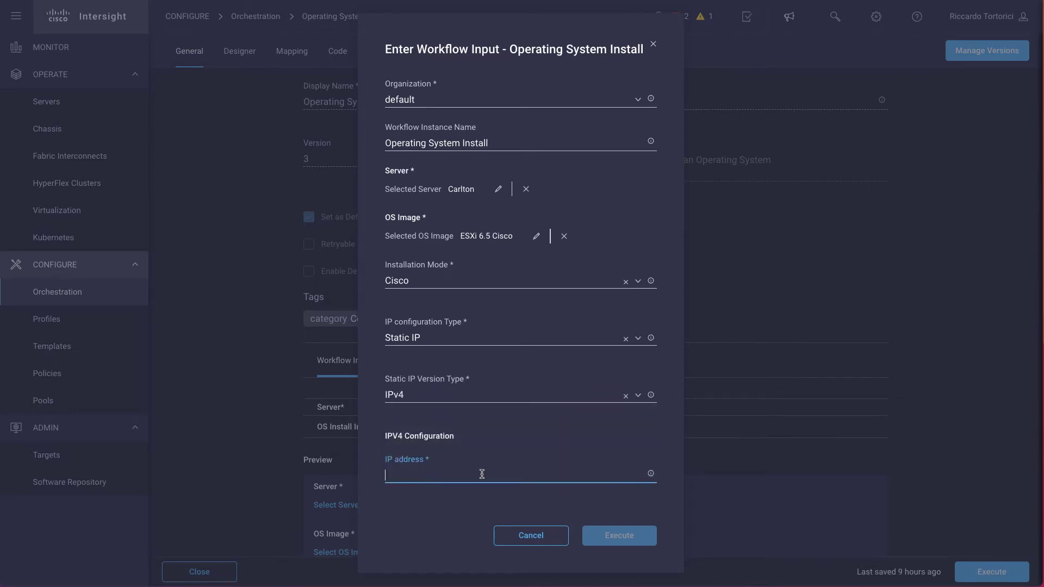
{"action": "mouse_move", "coordinate": [652, 475]}
{"action": "type", "text": "192.16"}
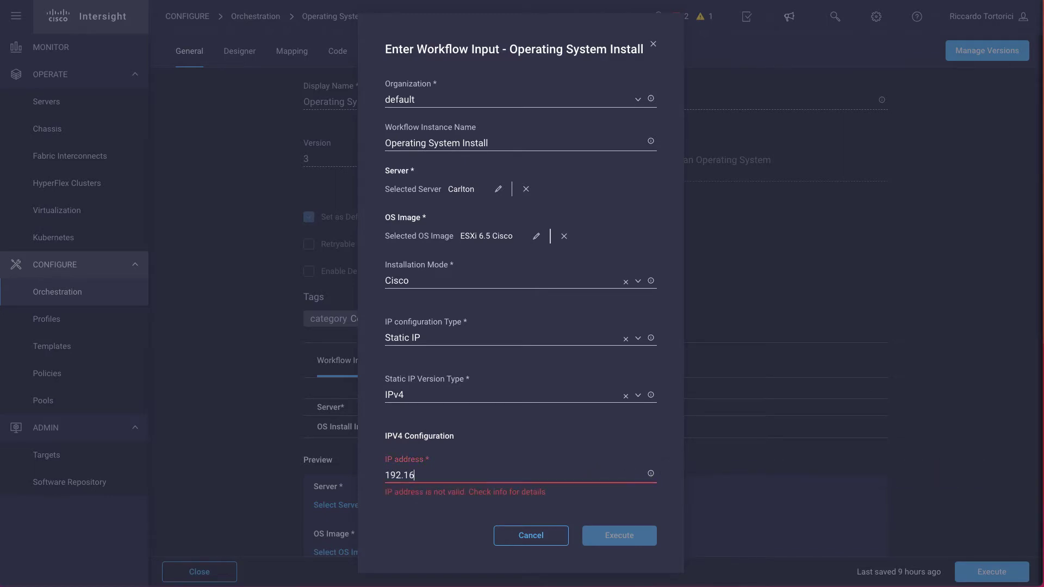
{"action": "type", "text": "8.100.1"}
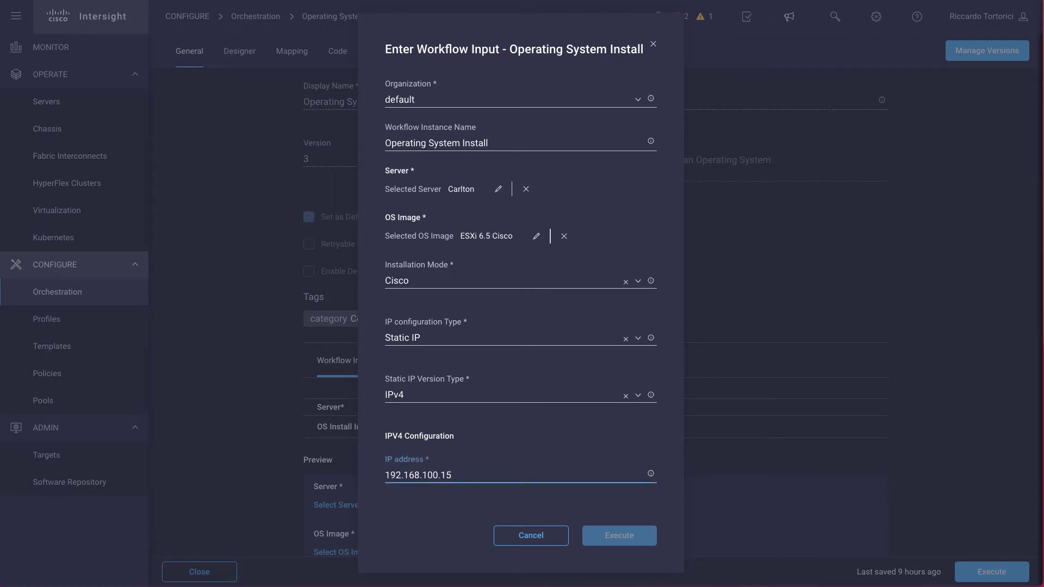
{"action": "type", "text": "5"}
- Enter netmask 255.255.255.0 and gateway 192.168.100.254
{"action": "scroll", "coordinate": [478, 479], "scroll_direction": "down", "scroll_amount": 4}
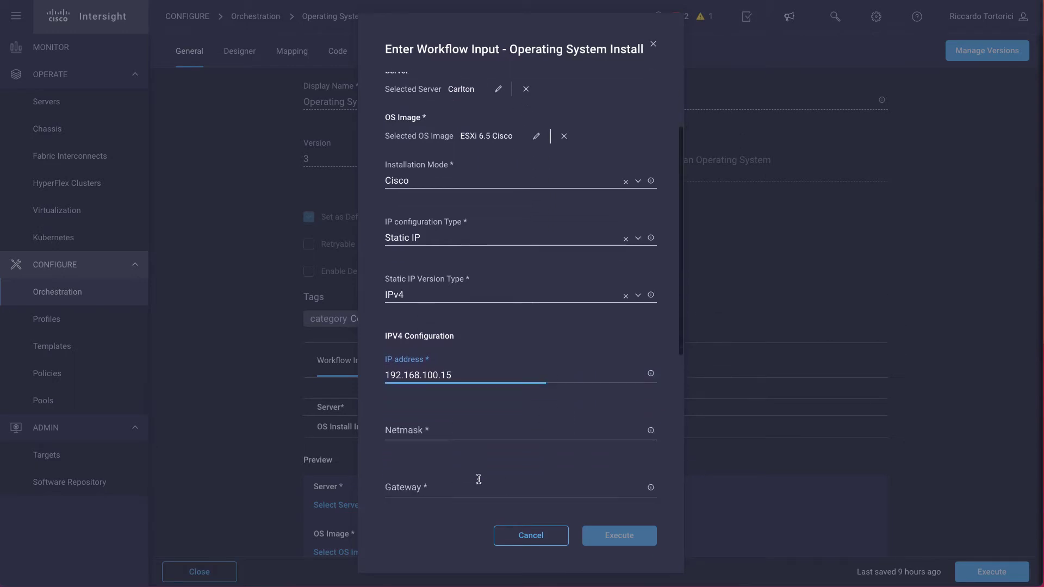
{"action": "scroll", "coordinate": [478, 482], "scroll_direction": "down", "scroll_amount": 3}
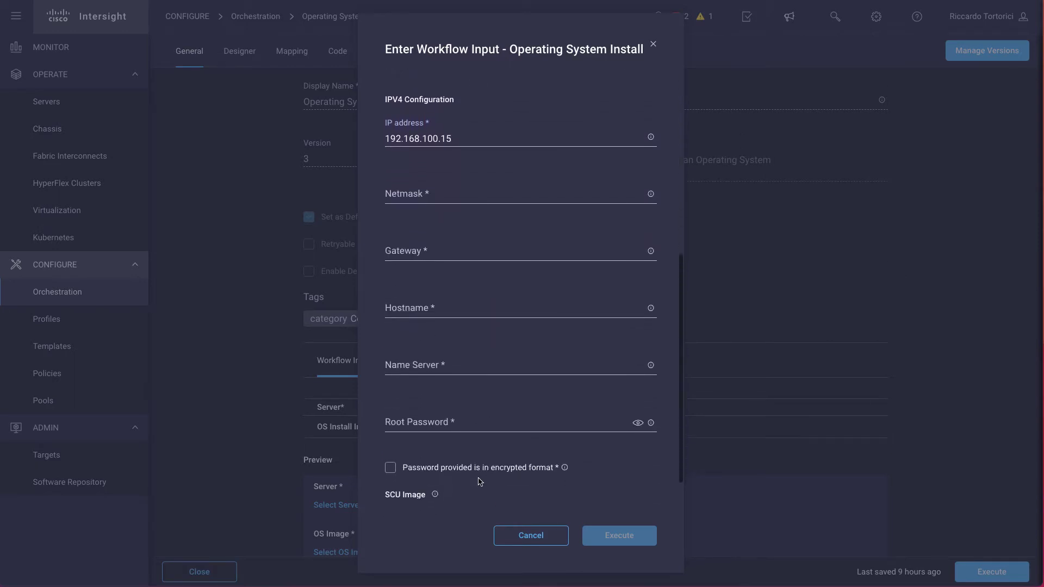
{"action": "left_click", "coordinate": [404, 197]}
{"action": "type", "text": "255.255.255.0"}
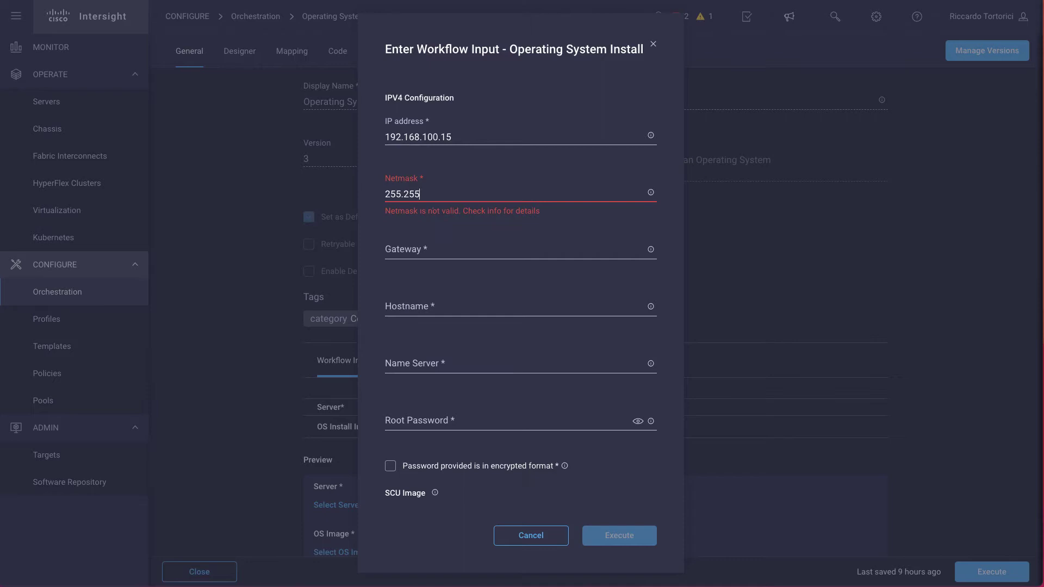
{"action": "left_click", "coordinate": [398, 249]}
{"action": "type", "text": "192.168."}
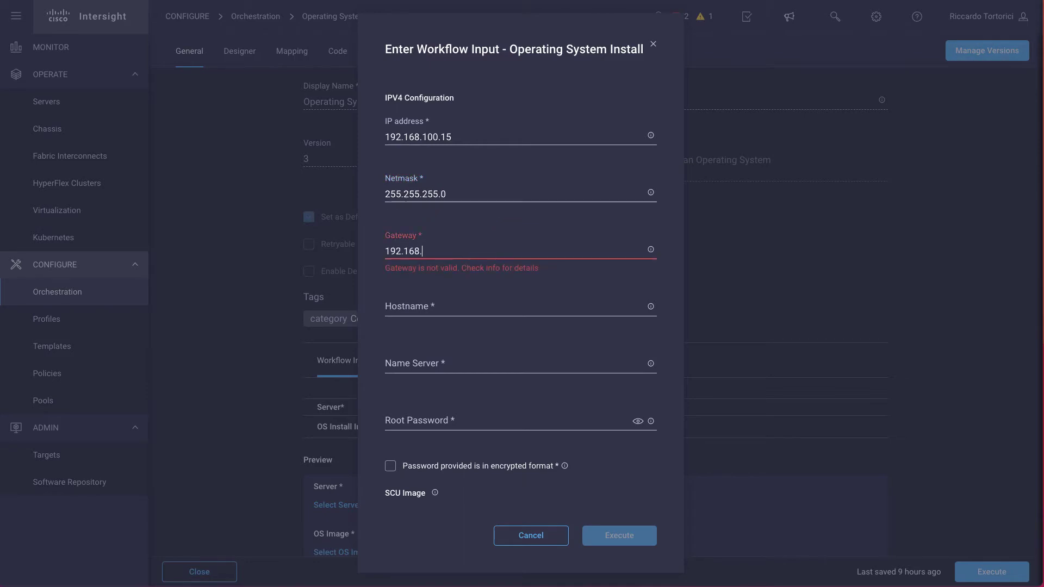
{"action": "type", "text": "100.254"}
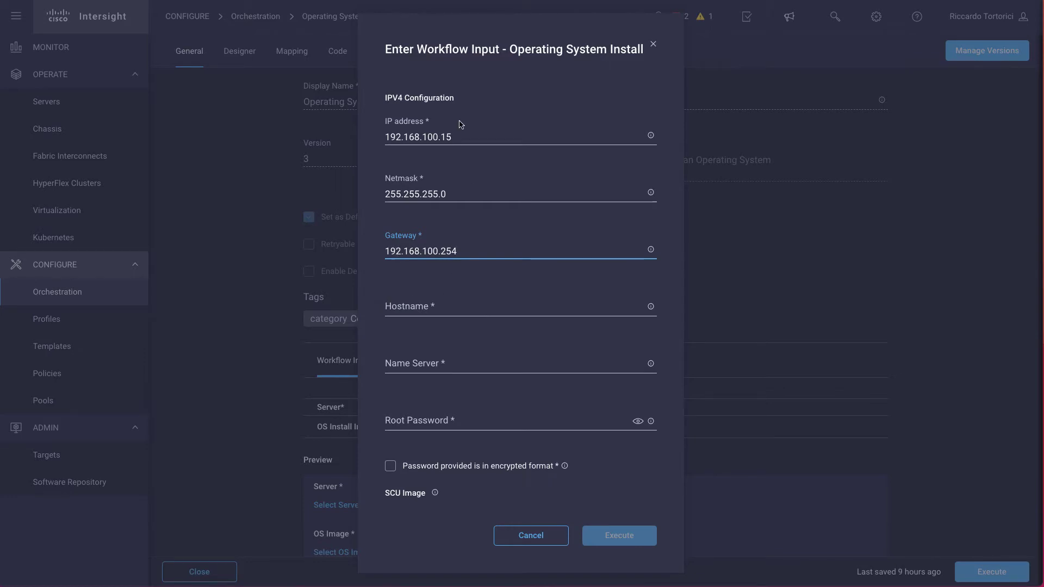
- Set hostname carlton and name server 192.168.100.71, and start on the root password
{"action": "left_click", "coordinate": [481, 306]}
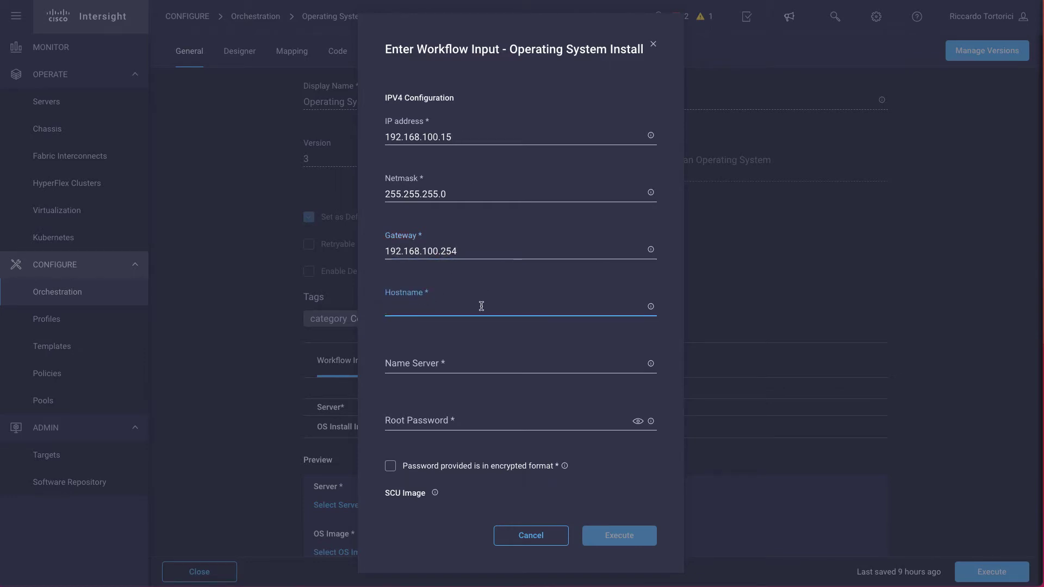
{"action": "type", "text": "car"}
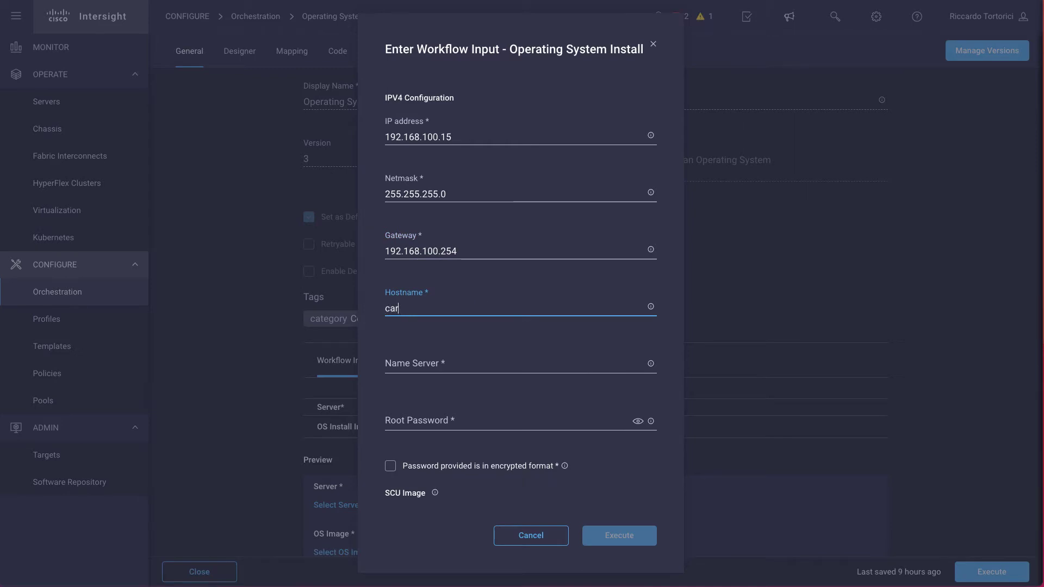
{"action": "type", "text": "t"}
{"action": "key", "text": "BackSpace"}
{"action": "type", "text": "lton"}
{"action": "left_click", "coordinate": [477, 367]}
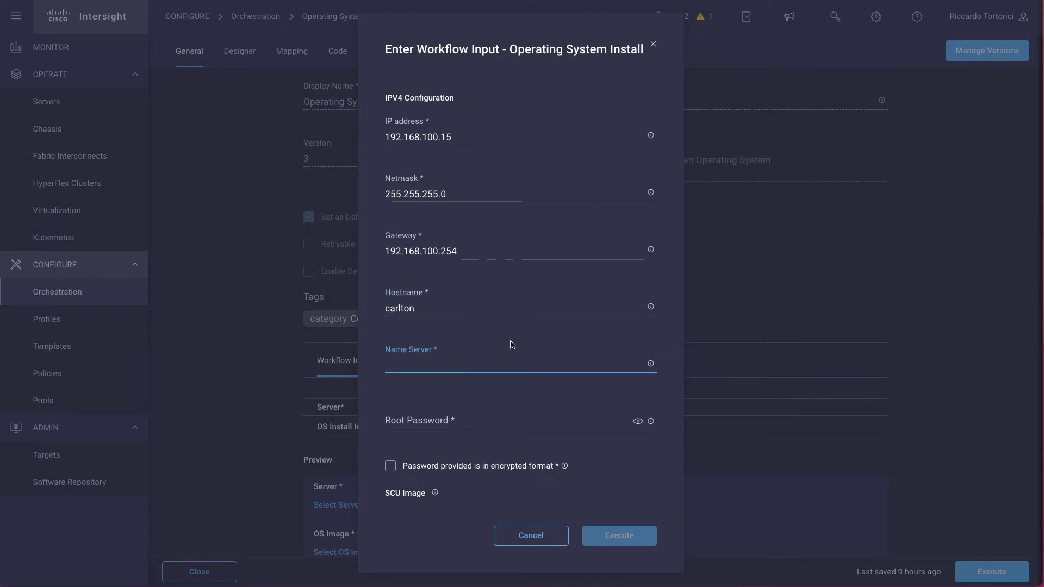
{"action": "type", "text": "192.168.1"}
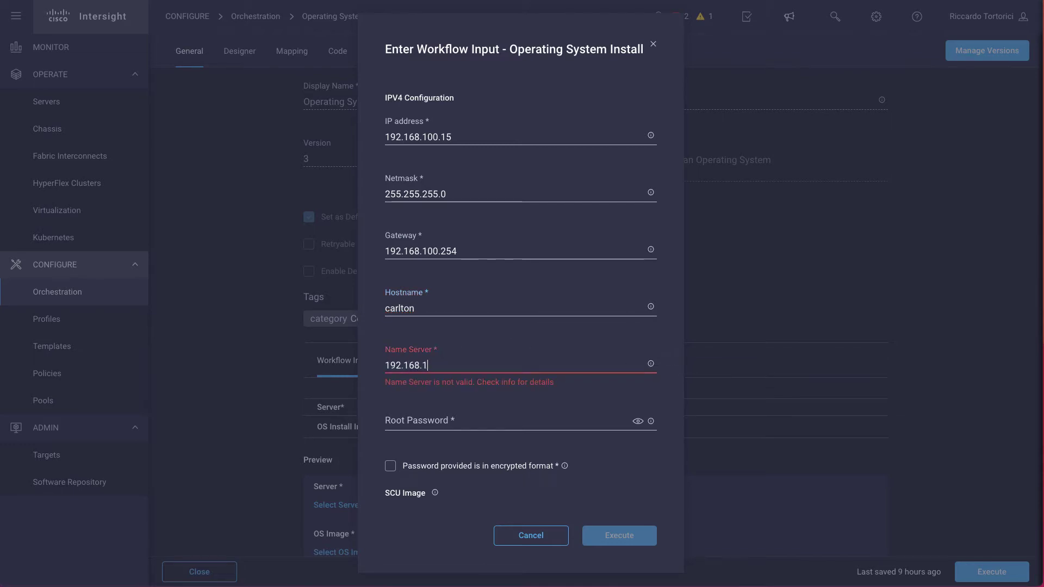
{"action": "type", "text": "00.71"}
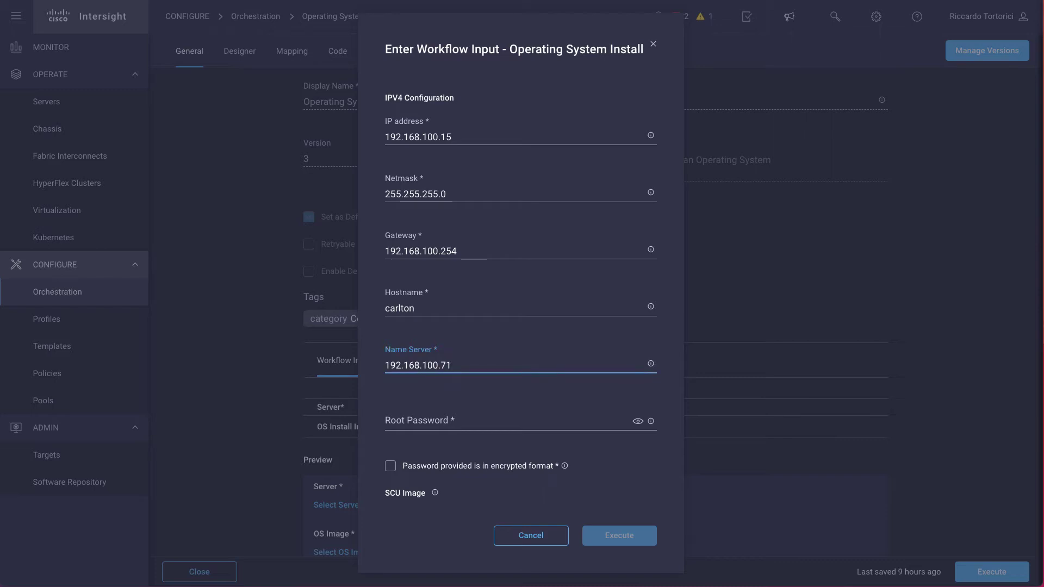
{"action": "left_click", "coordinate": [441, 420]}
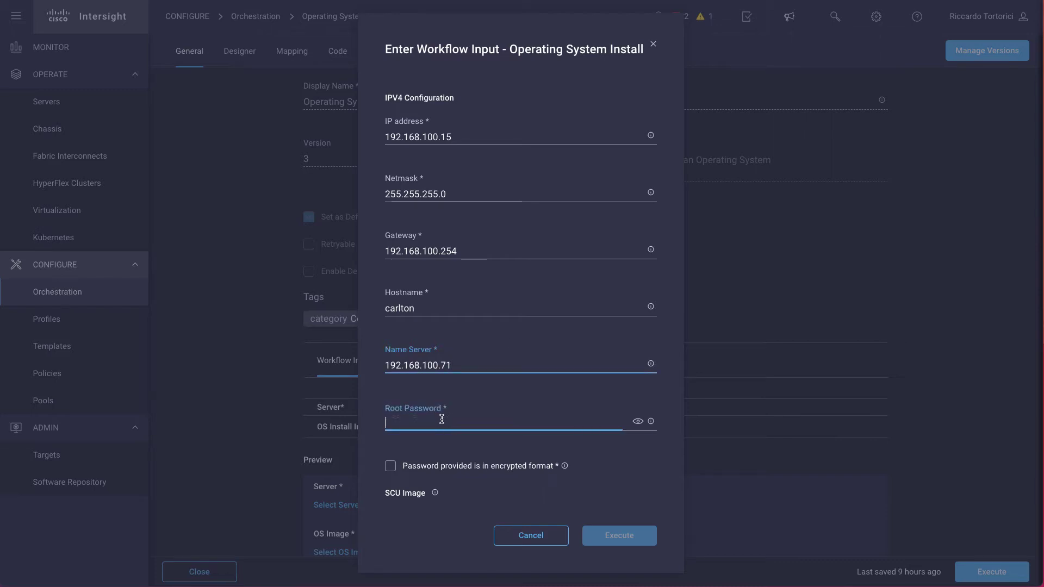
{"action": "mouse_move", "coordinate": [652, 424]}
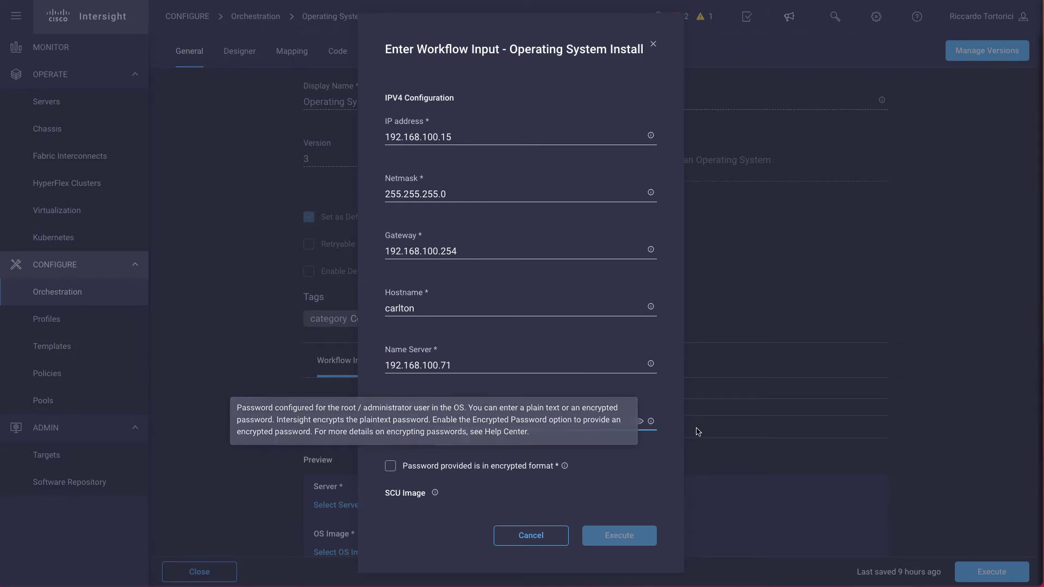
- Finish entering the root password and select C220 as the SCU image
{"action": "left_click", "coordinate": [522, 425]}
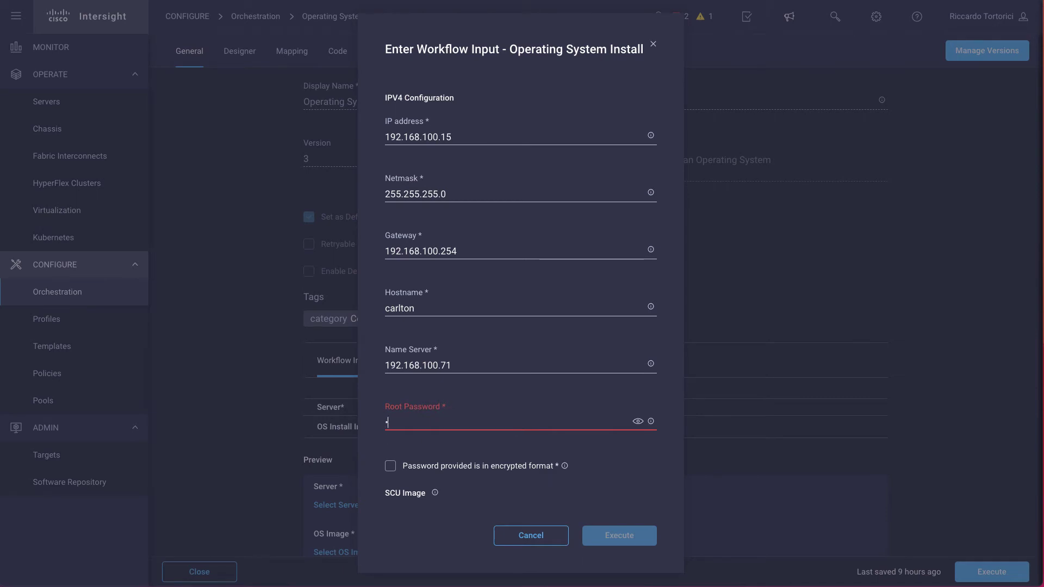
{"action": "type", "text": "•••"}
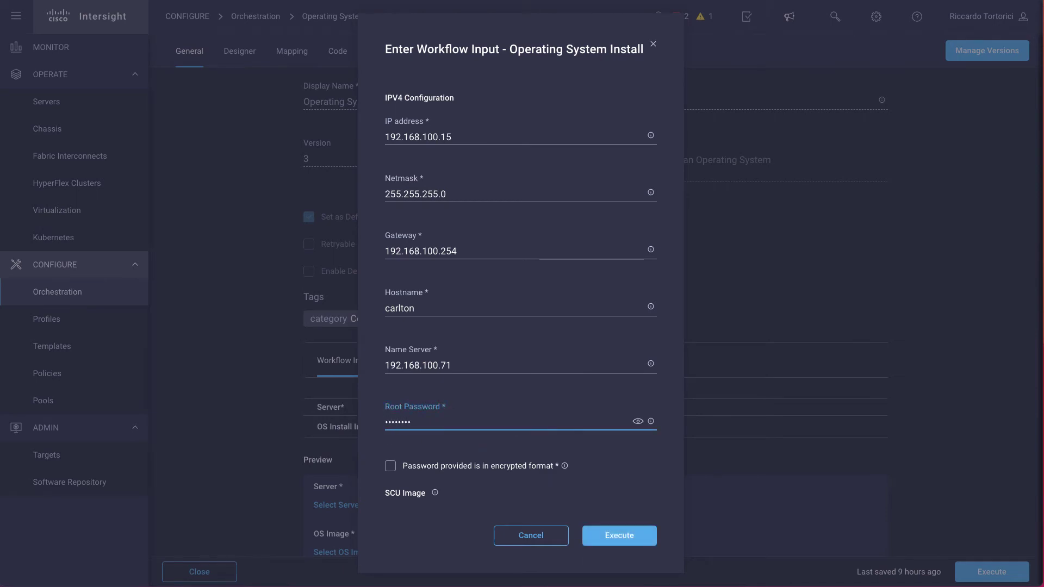
{"action": "left_click", "coordinate": [531, 436]}
{"action": "scroll", "coordinate": [531, 435], "scroll_direction": "down", "scroll_amount": 1}
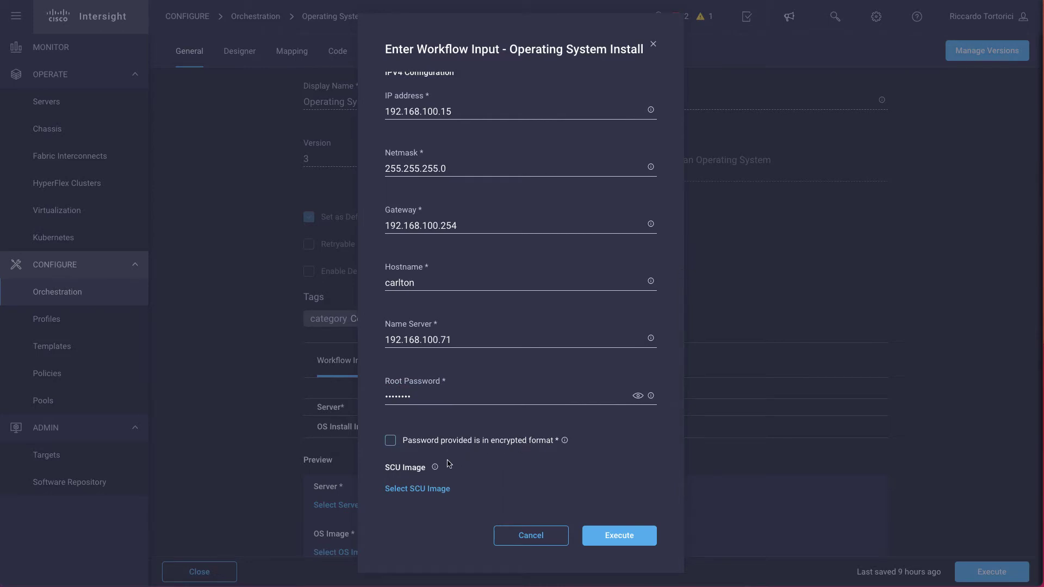
{"action": "mouse_move", "coordinate": [435, 470]}
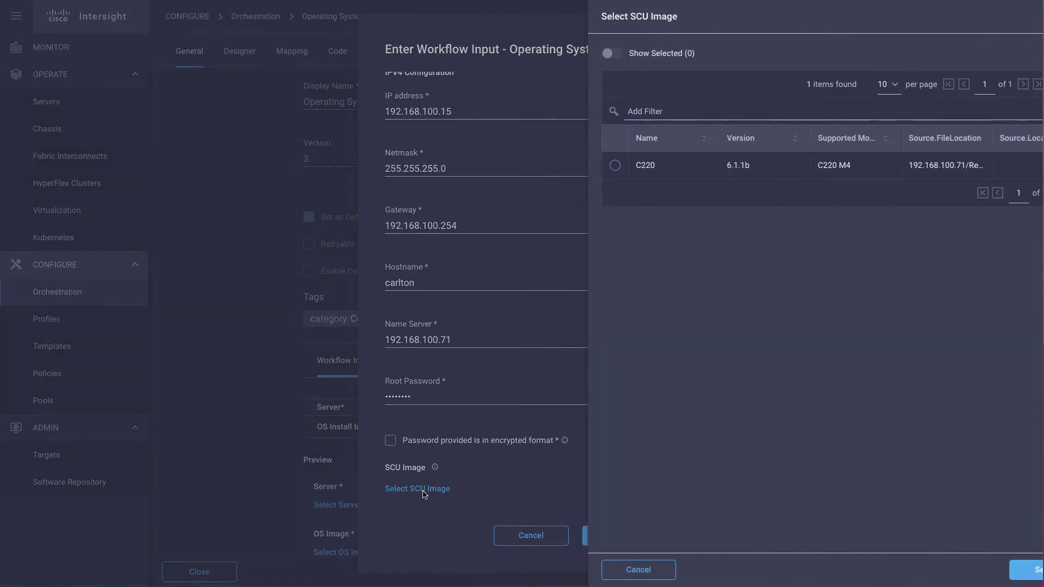
{"action": "left_click", "coordinate": [423, 489]}
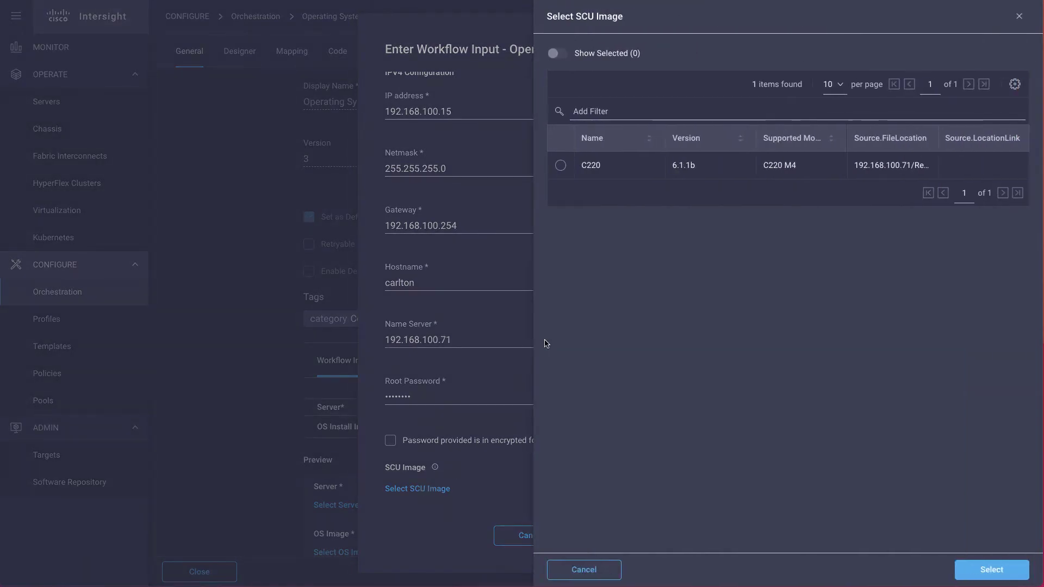
{"action": "left_click", "coordinate": [561, 166]}
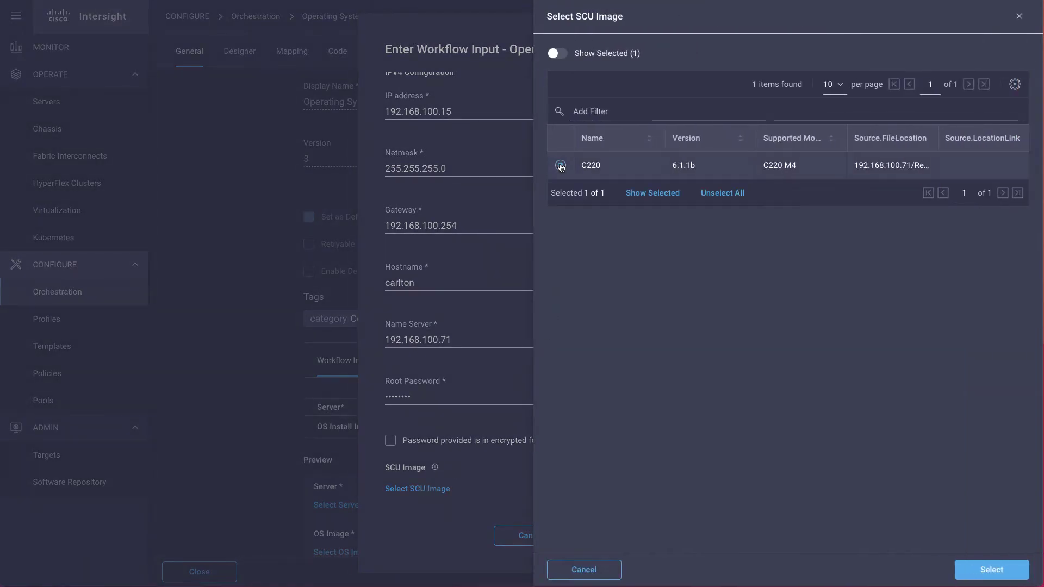
{"action": "left_click", "coordinate": [991, 569]}
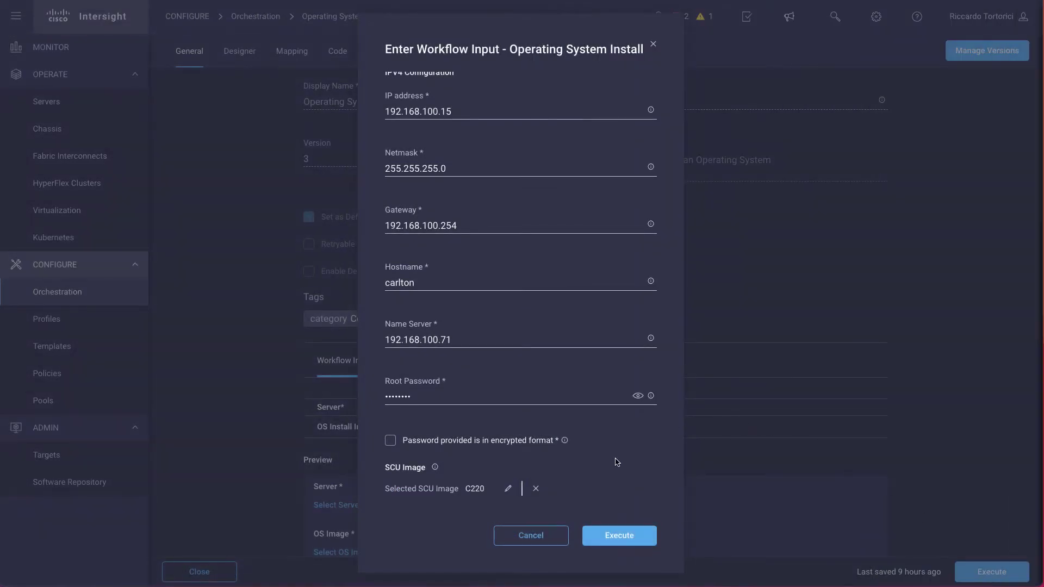
- Select RAID1_12 as the install target
{"action": "scroll", "coordinate": [617, 463], "scroll_direction": "down", "scroll_amount": 1}
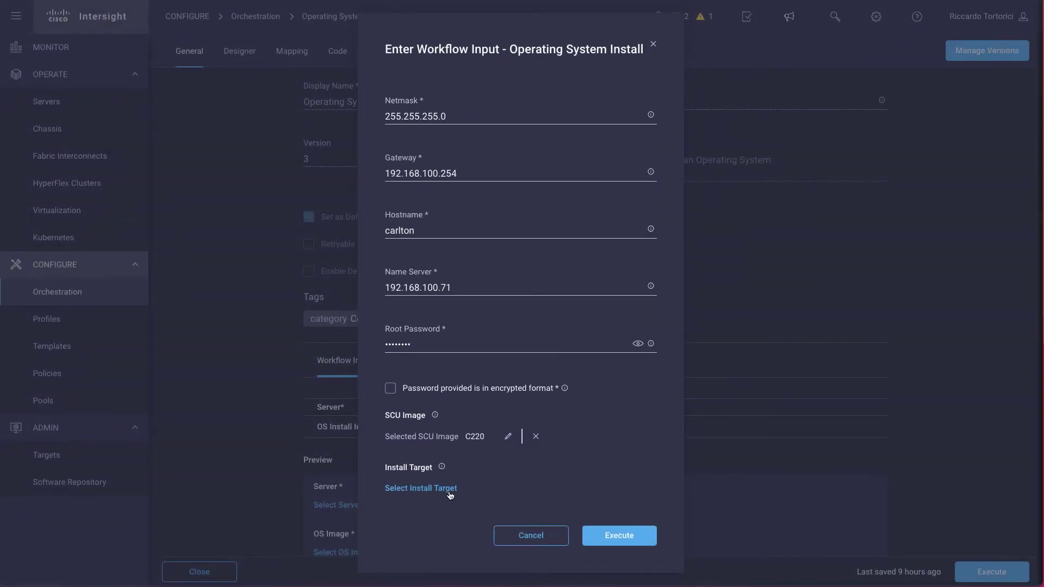
{"action": "left_click", "coordinate": [438, 489]}
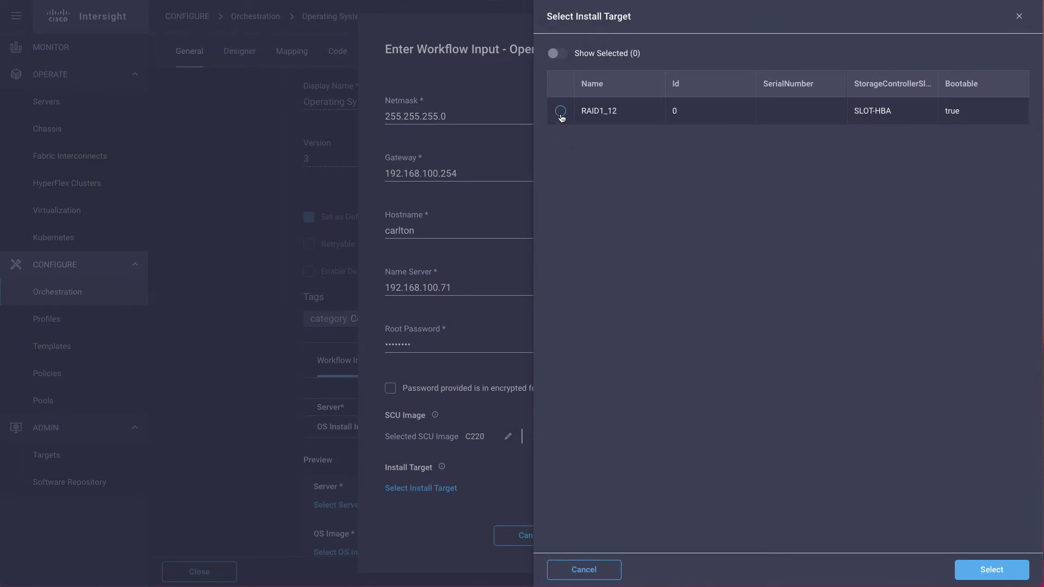
{"action": "left_click", "coordinate": [560, 113]}
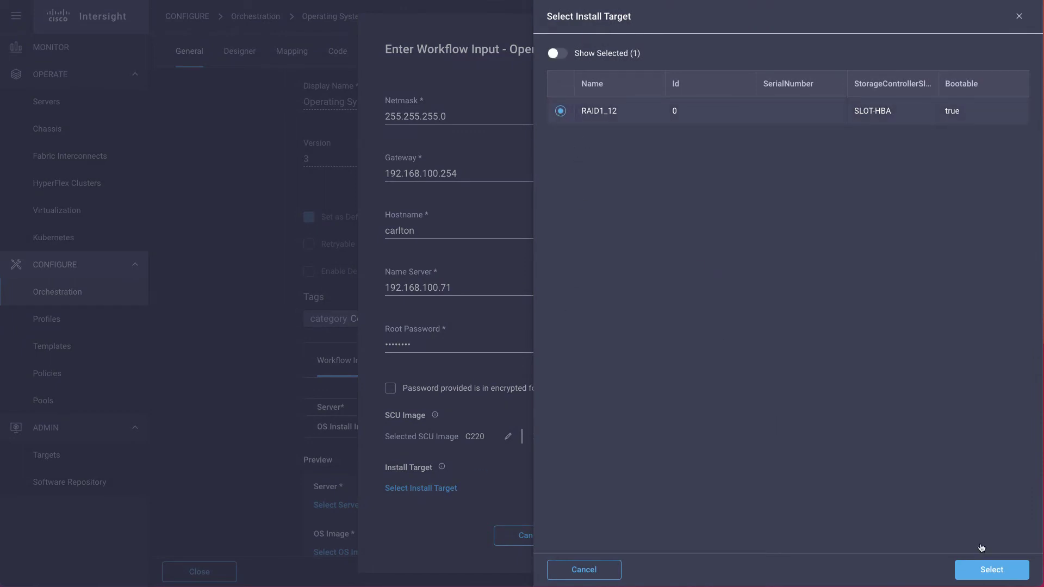
{"action": "left_click", "coordinate": [991, 571]}
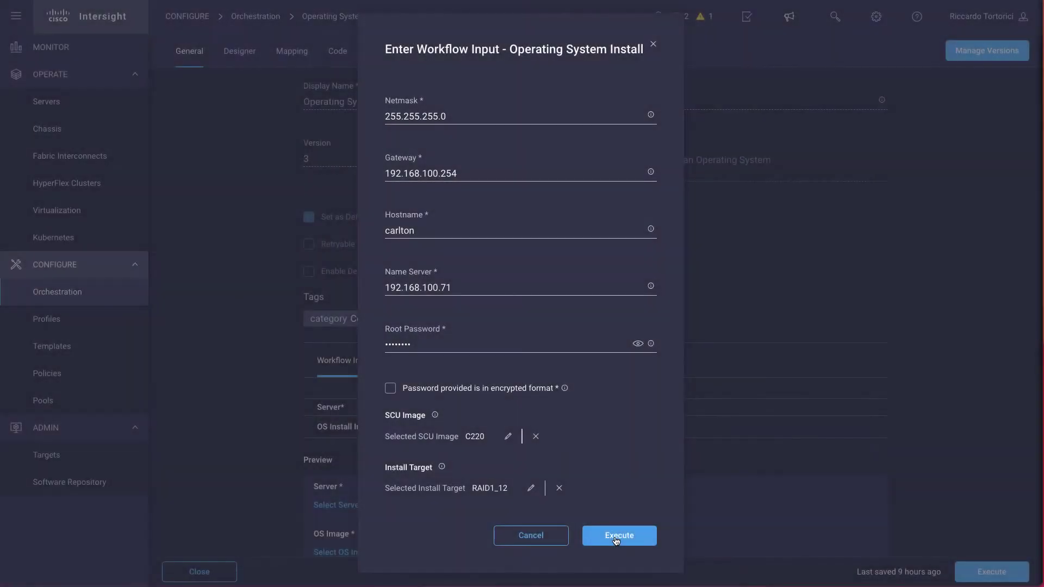
- Execute the OS install and open its in-progress request to follow each step
{"action": "left_click", "coordinate": [617, 537]}
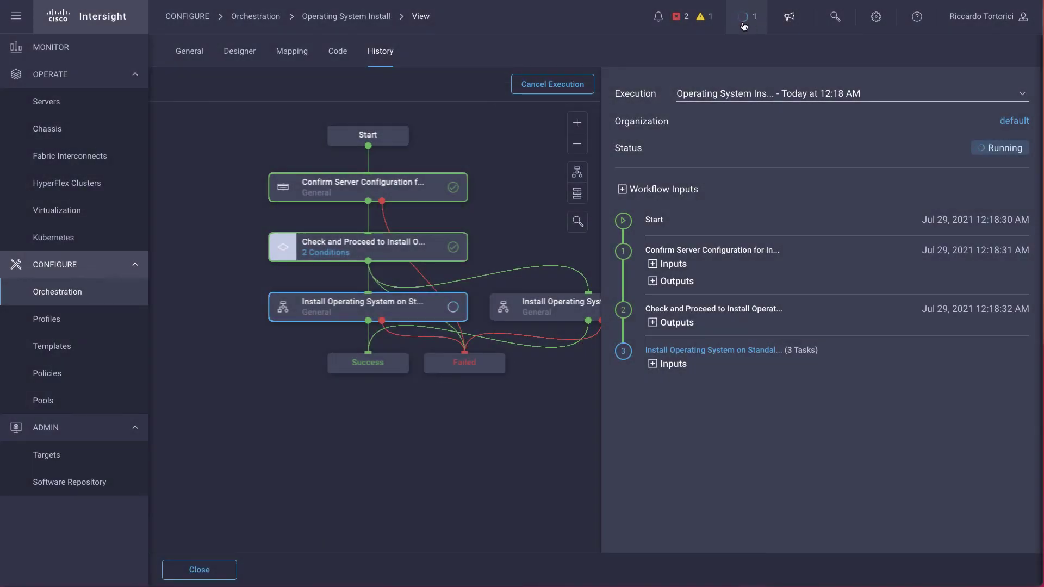
{"action": "left_click", "coordinate": [744, 22]}
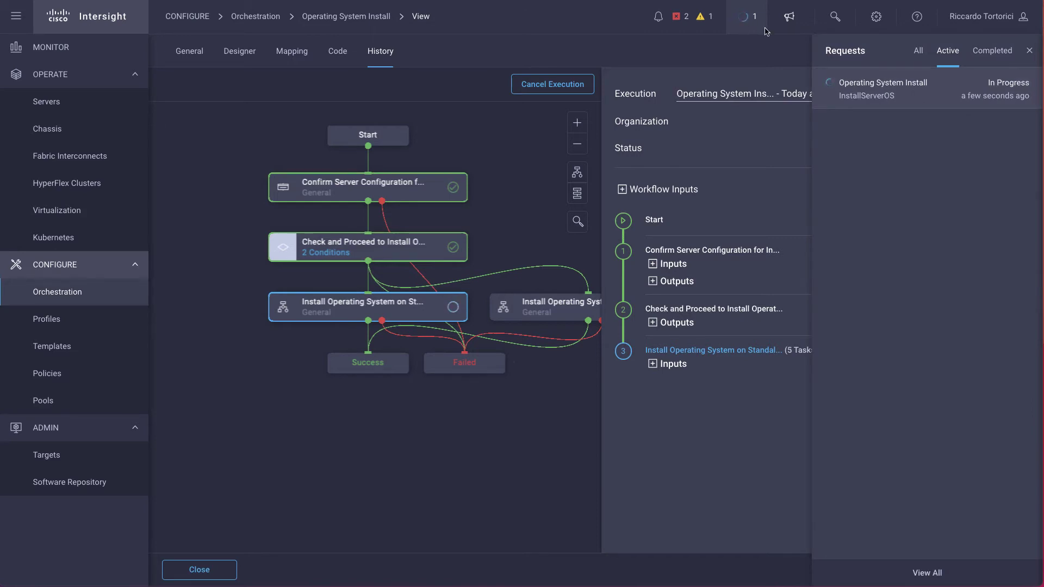
{"action": "left_click", "coordinate": [893, 89]}
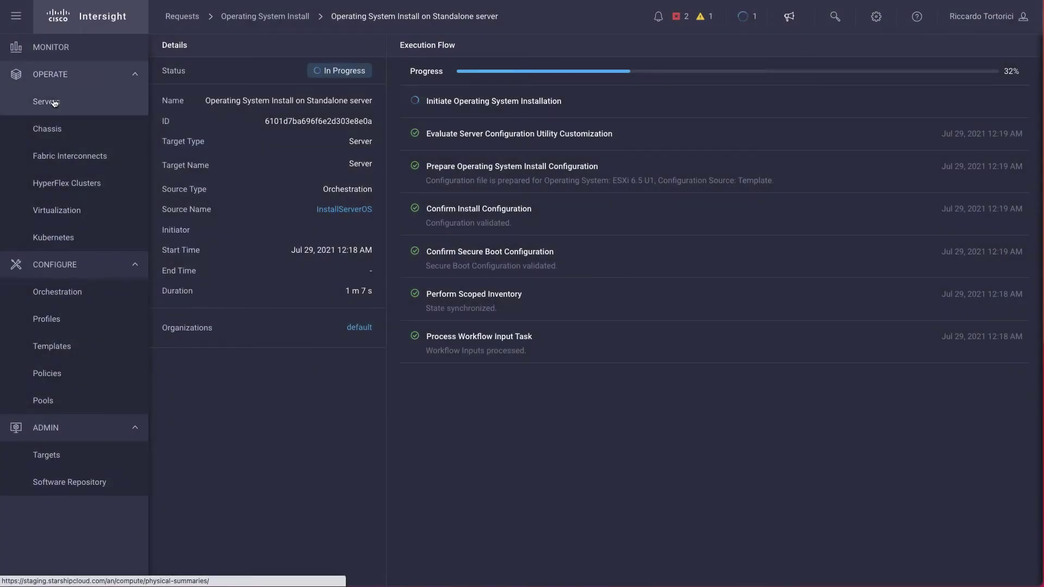
- Launch a tunneled vKVM console on the server to watch the ESXi install
{"action": "left_click", "coordinate": [54, 103]}
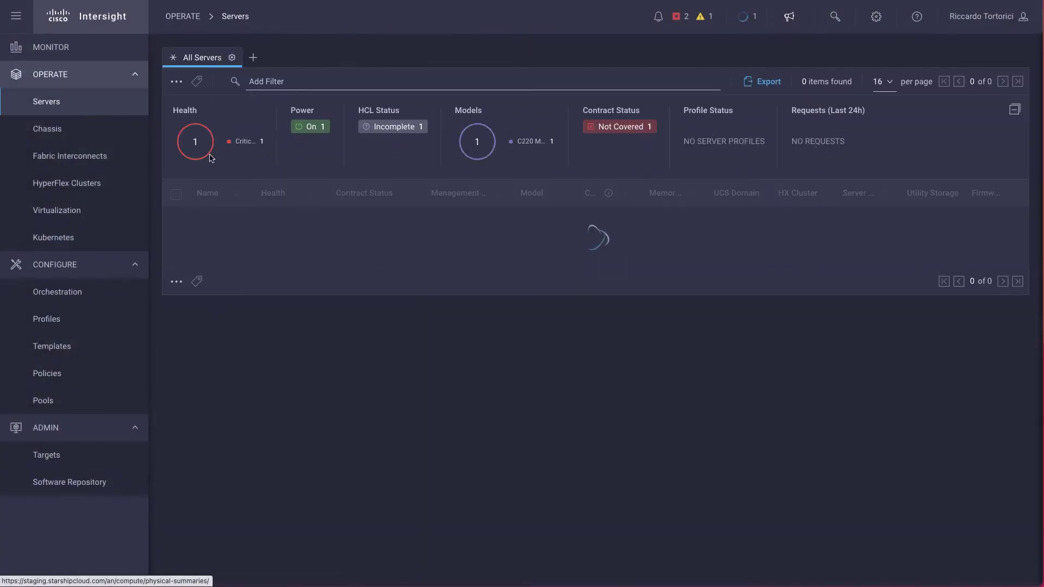
{"action": "mouse_move", "coordinate": [235, 222]}
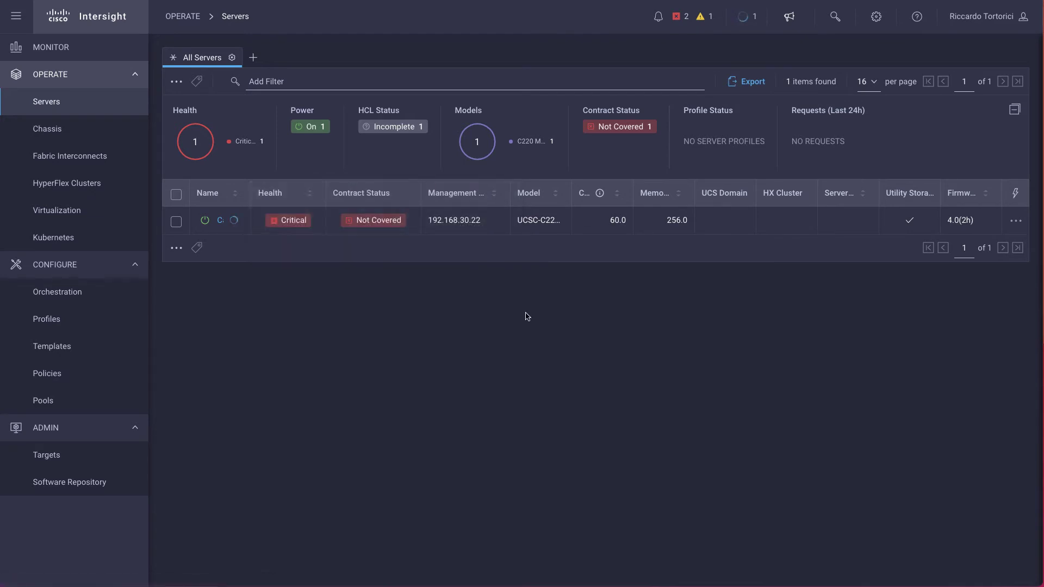
{"action": "left_click", "coordinate": [1014, 222]}
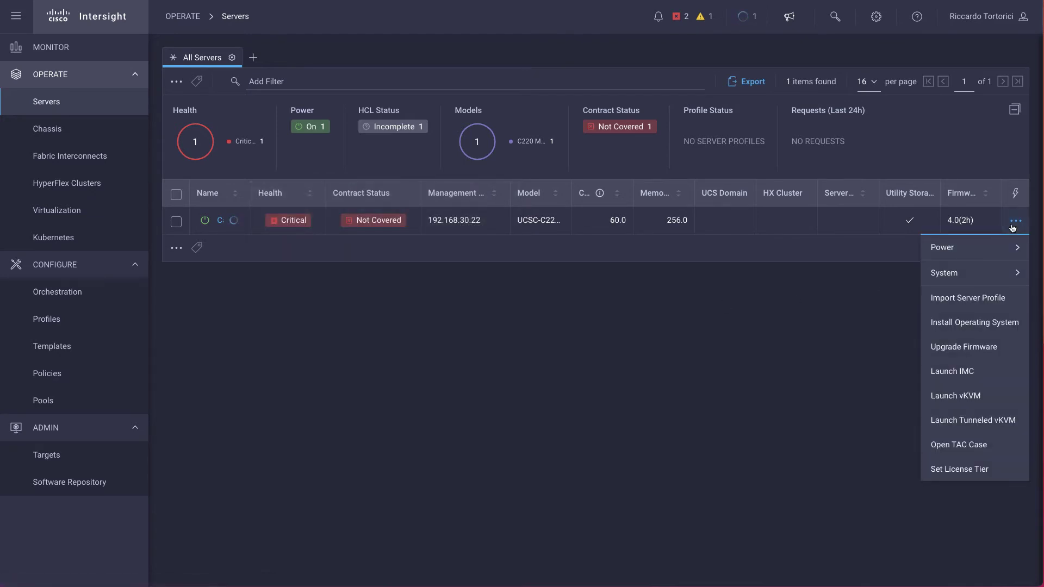
{"action": "left_click", "coordinate": [976, 422]}
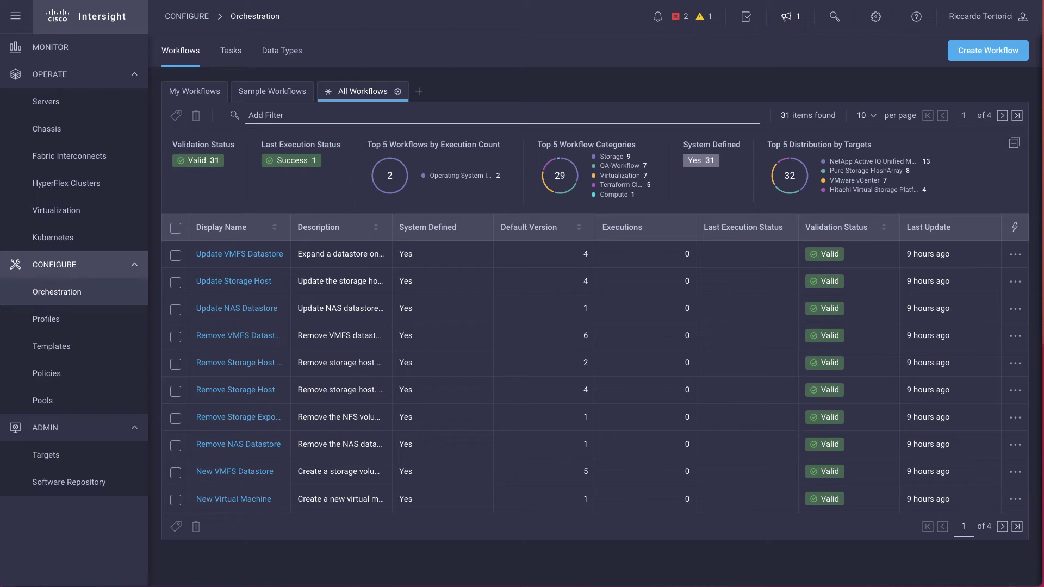
- Create a new workflow named Deploy Server, with reference name DeployServer auto-filled
{"action": "left_click", "coordinate": [969, 53]}
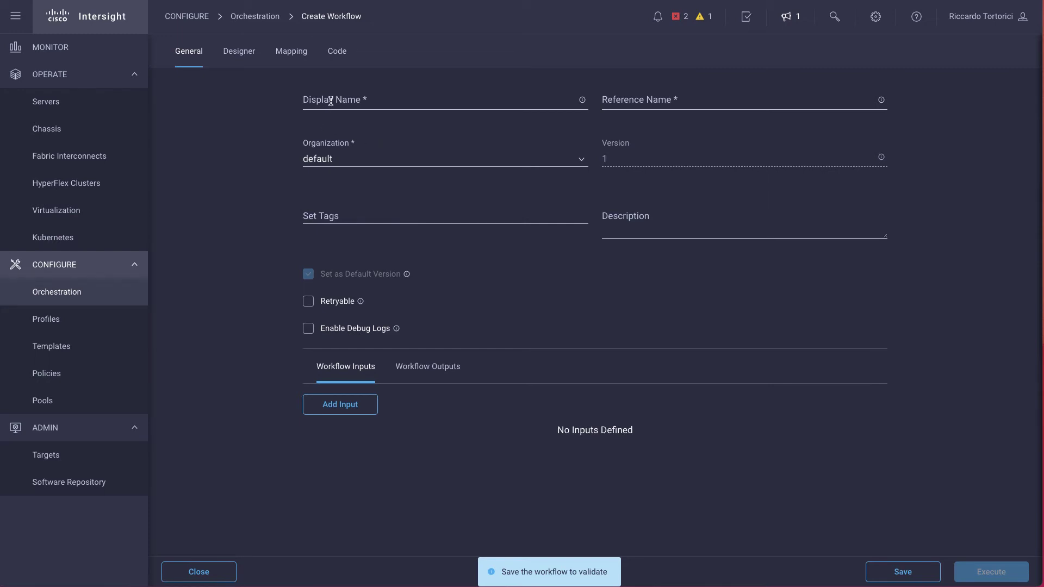
{"action": "left_click", "coordinate": [331, 101]}
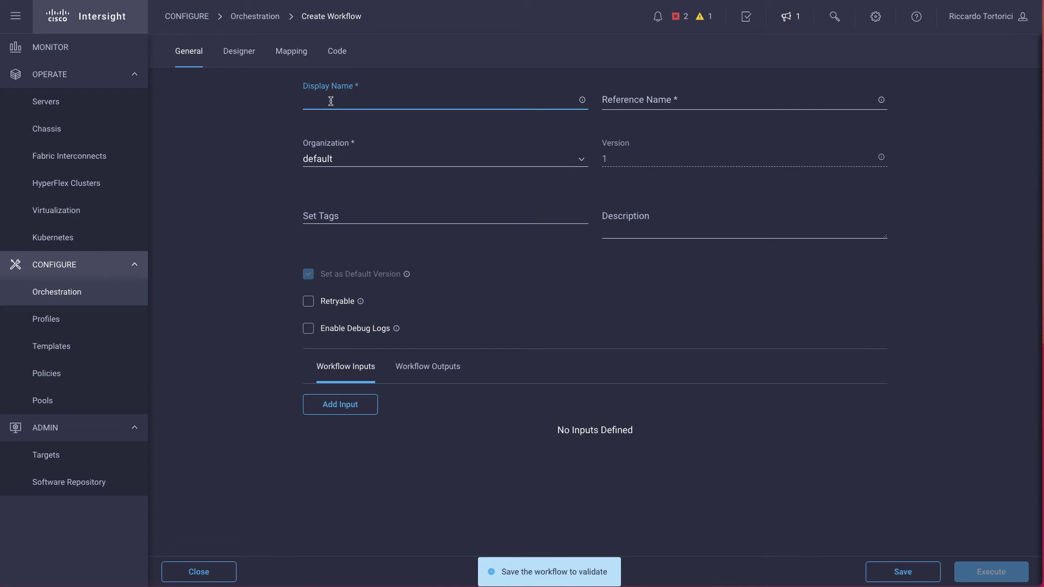
{"action": "type", "text": "Deploy Server"}
{"action": "key", "text": "Tab"}
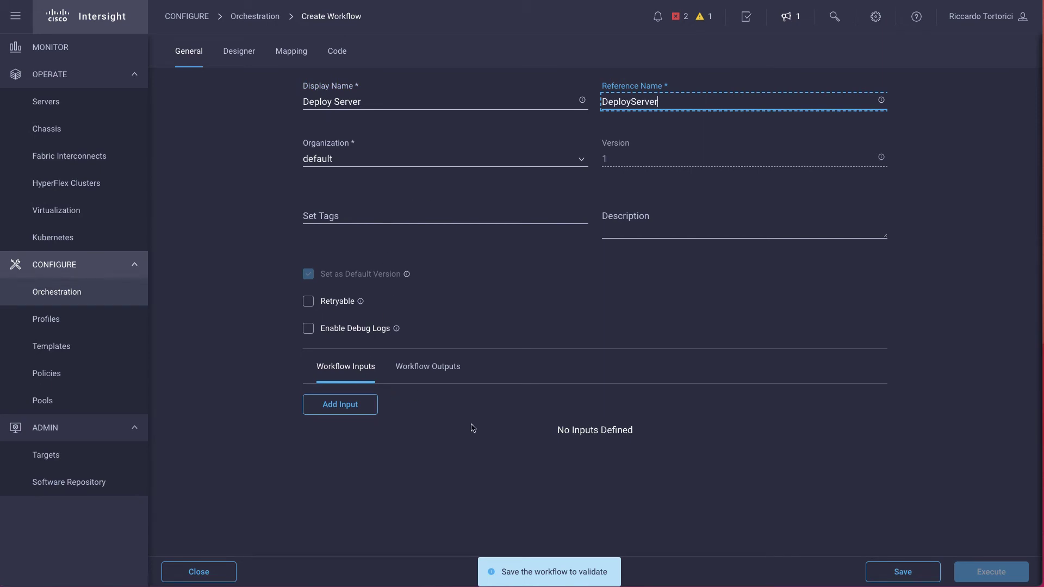
- Add the Deploy Server Profile task to the designer and connect Start to it
{"action": "left_click", "coordinate": [243, 50]}
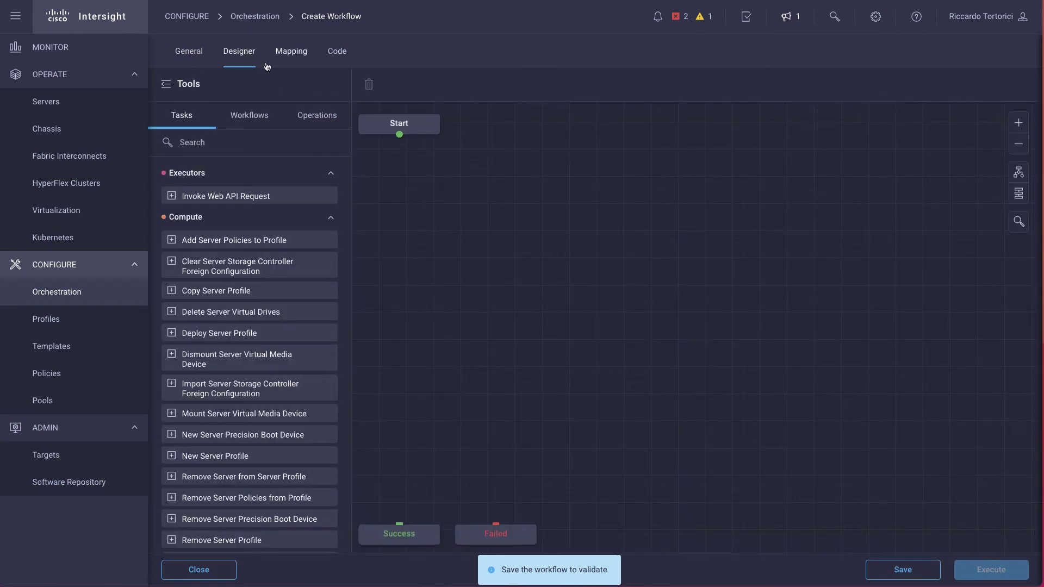
{"action": "left_click", "coordinate": [236, 149]}
{"action": "type", "text": "server "}
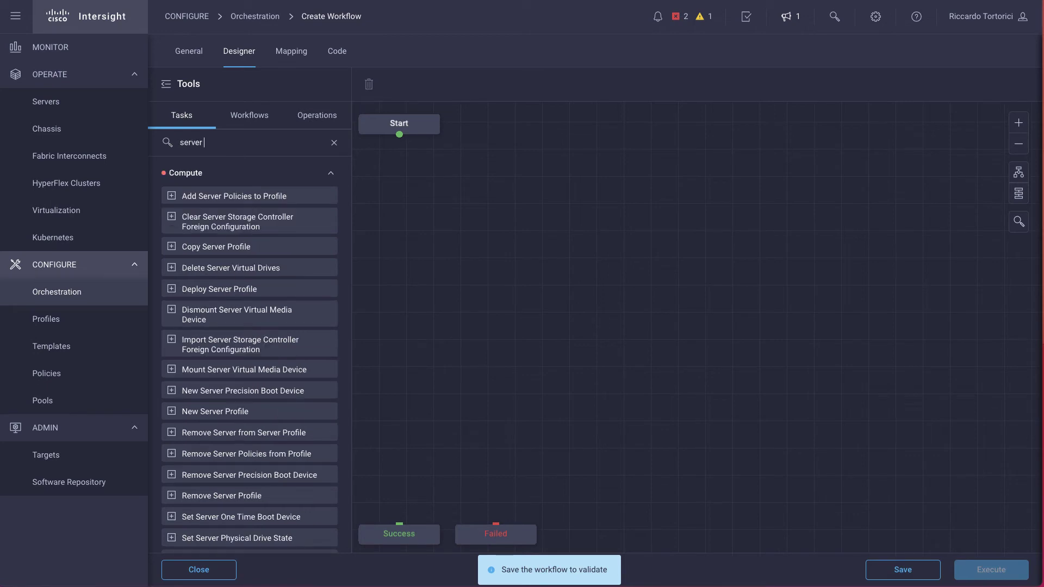
{"action": "type", "text": "pro"}
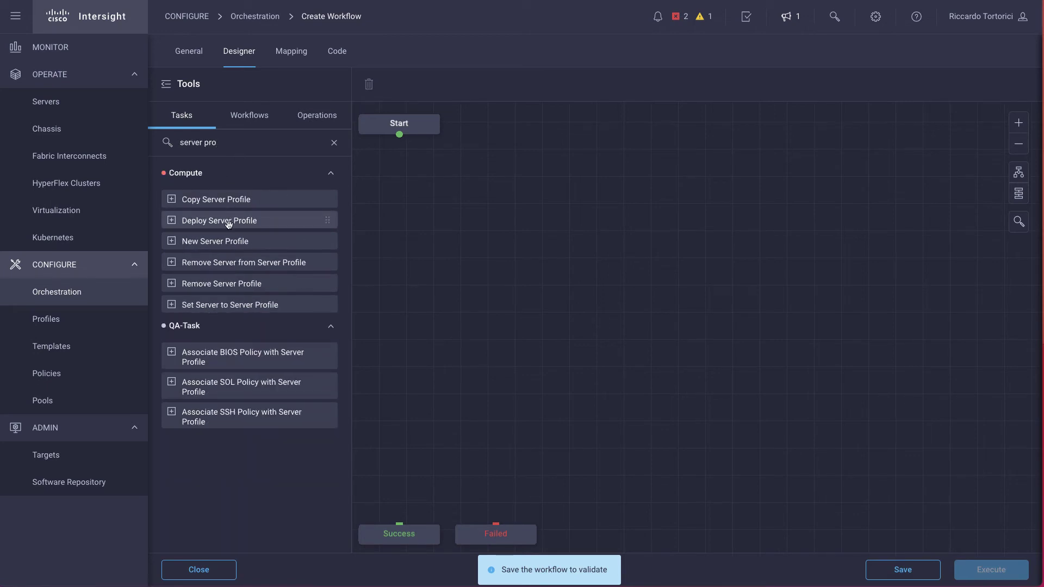
{"action": "left_click_drag", "start_coordinate": [226, 223], "coordinate": [439, 176]}
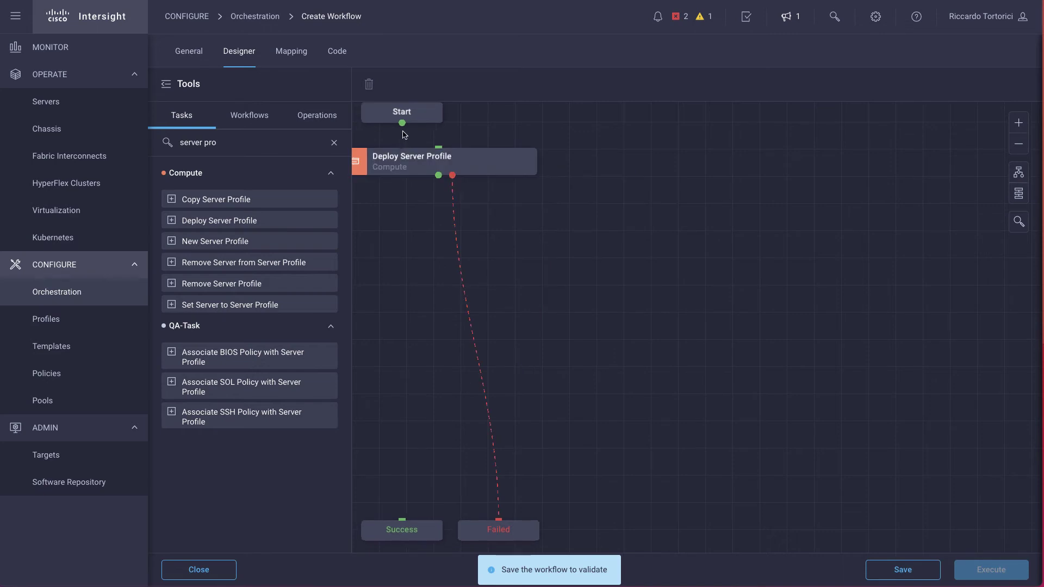
{"action": "left_click_drag", "start_coordinate": [403, 128], "coordinate": [402, 527]}
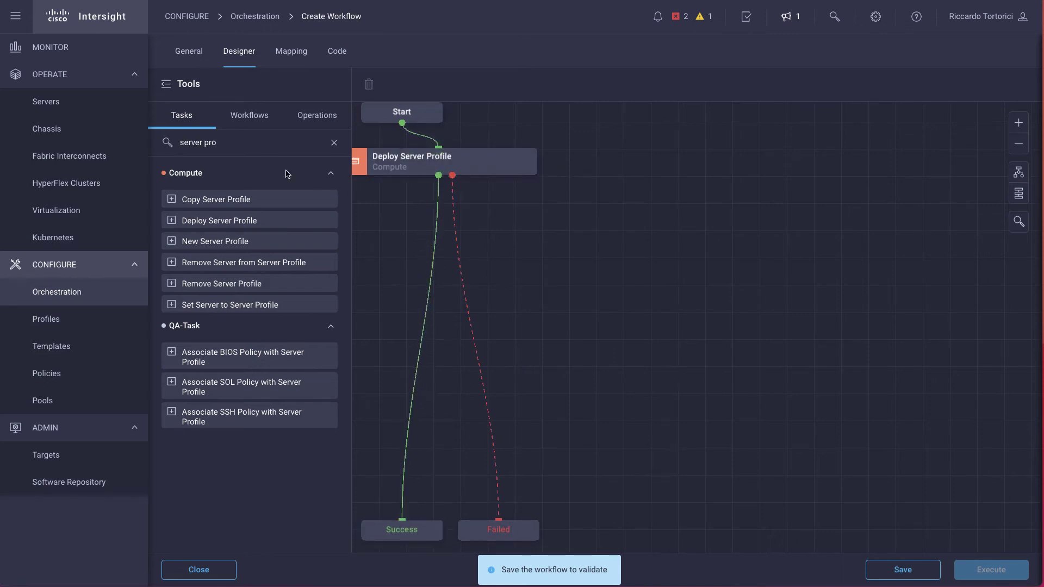
- Place the Operating System Install workflow after Deploy Server Profile and auto-align the layout
{"action": "left_click", "coordinate": [249, 115]}
{"action": "left_click_drag", "start_coordinate": [246, 144], "coordinate": [154, 148]}
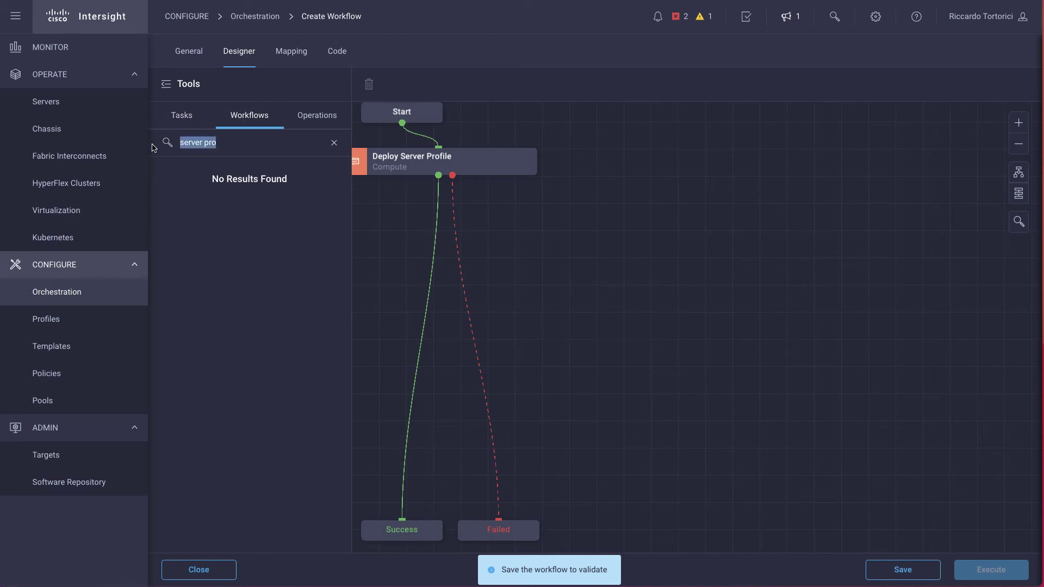
{"action": "type", "text": "install"}
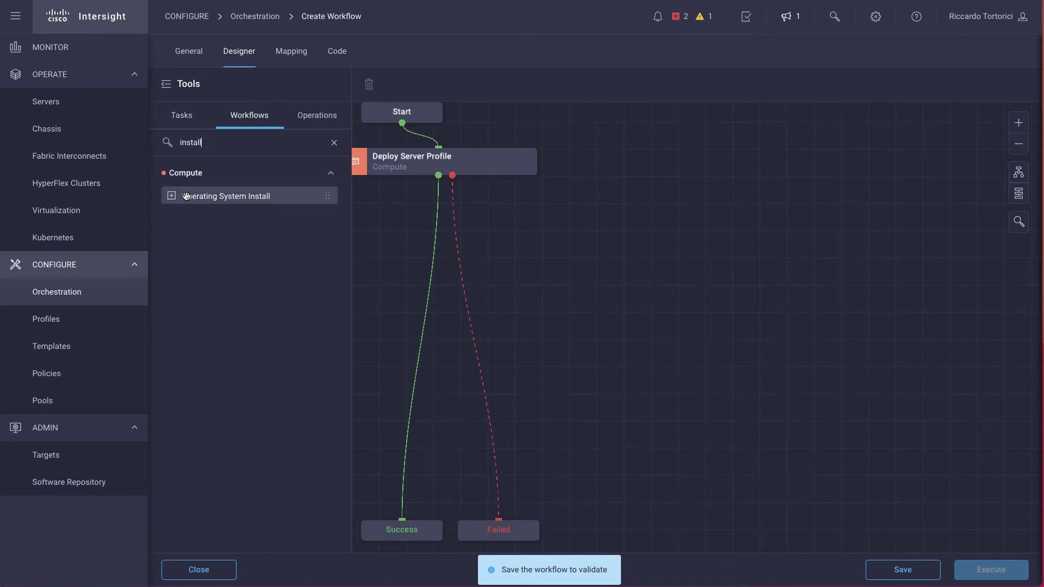
{"action": "left_click_drag", "start_coordinate": [188, 197], "coordinate": [405, 523]}
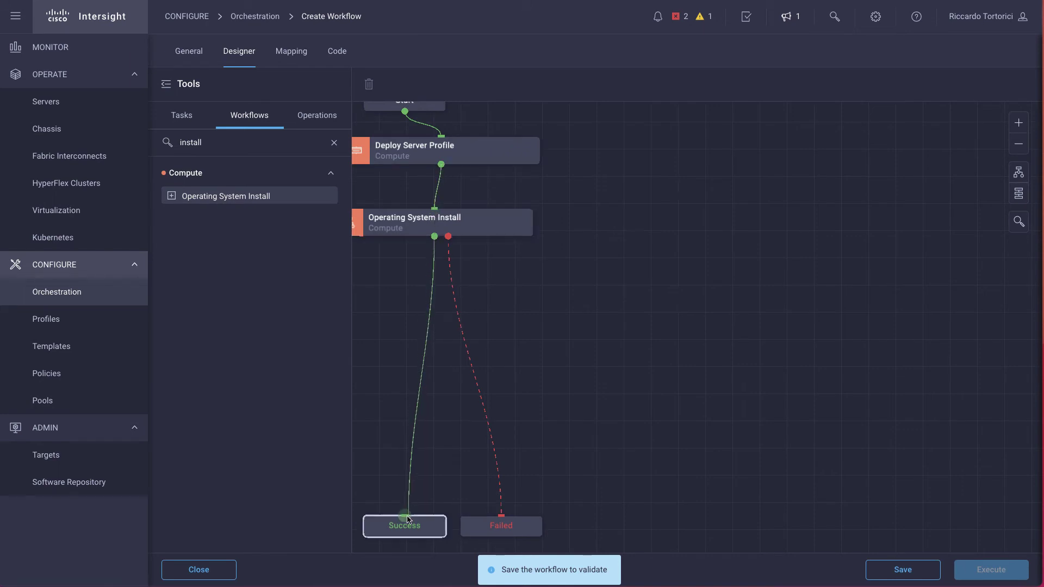
{"action": "left_click", "coordinate": [1019, 181]}
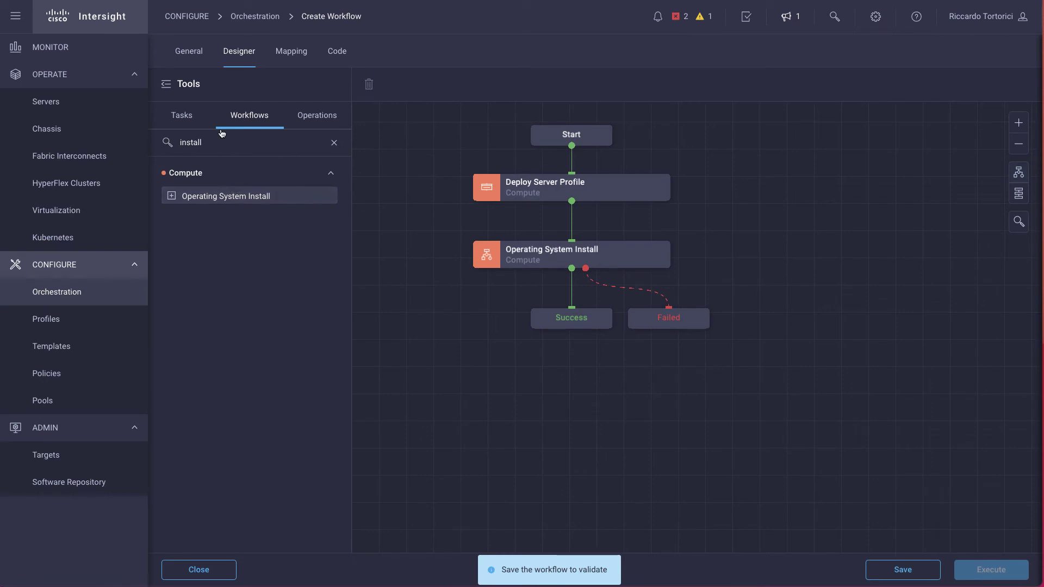
- Insert the New Hypervisor Host task before Success and auto-align the workflow again
{"action": "left_click", "coordinate": [185, 119]}
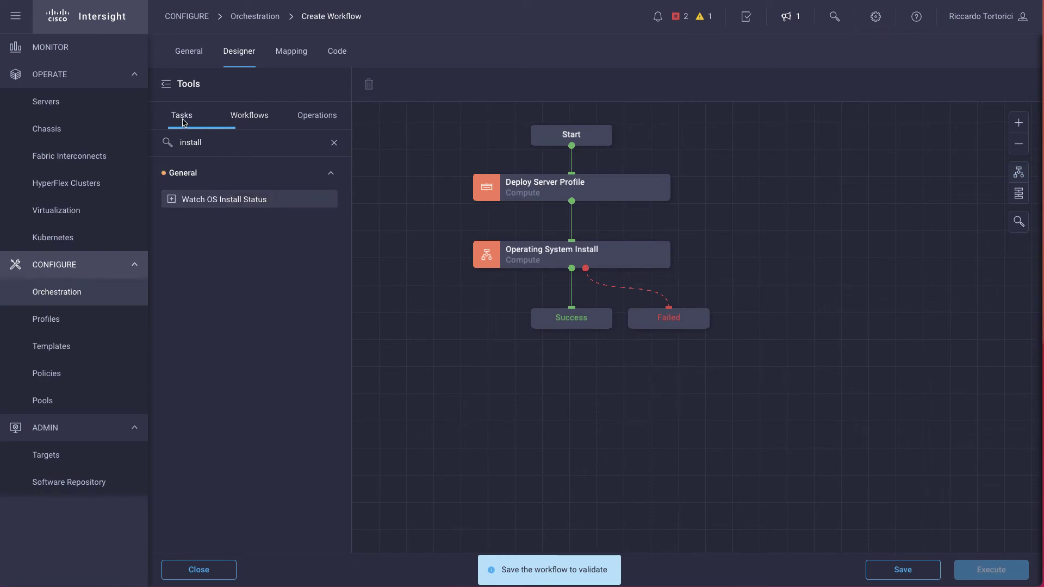
{"action": "left_click", "coordinate": [334, 143]}
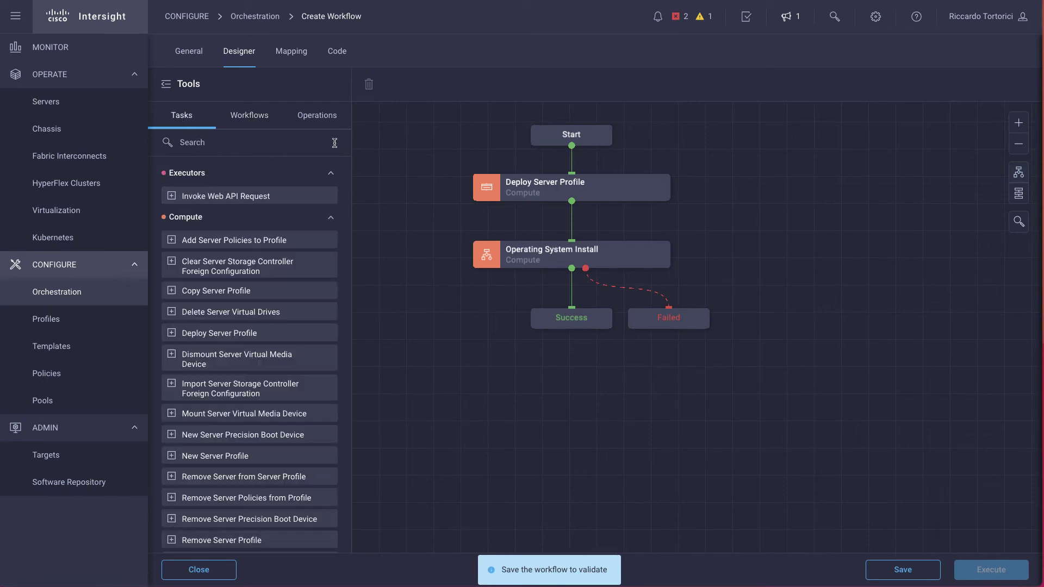
{"action": "left_click", "coordinate": [223, 148]}
{"action": "type", "text": "host"}
{"action": "scroll", "coordinate": [229, 374], "scroll_direction": "down", "scroll_amount": 3}
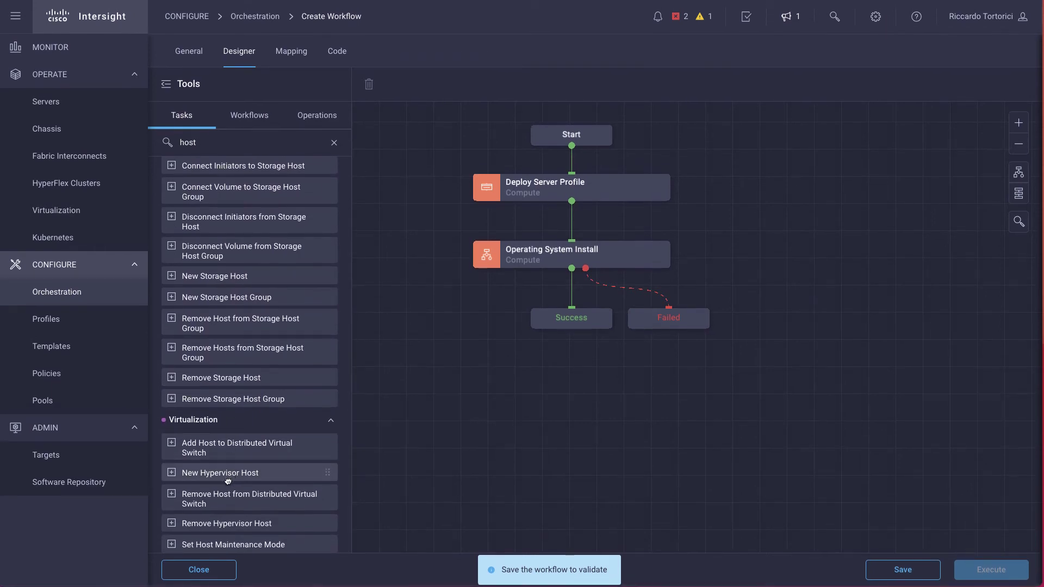
{"action": "left_click_drag", "start_coordinate": [228, 480], "coordinate": [573, 294]}
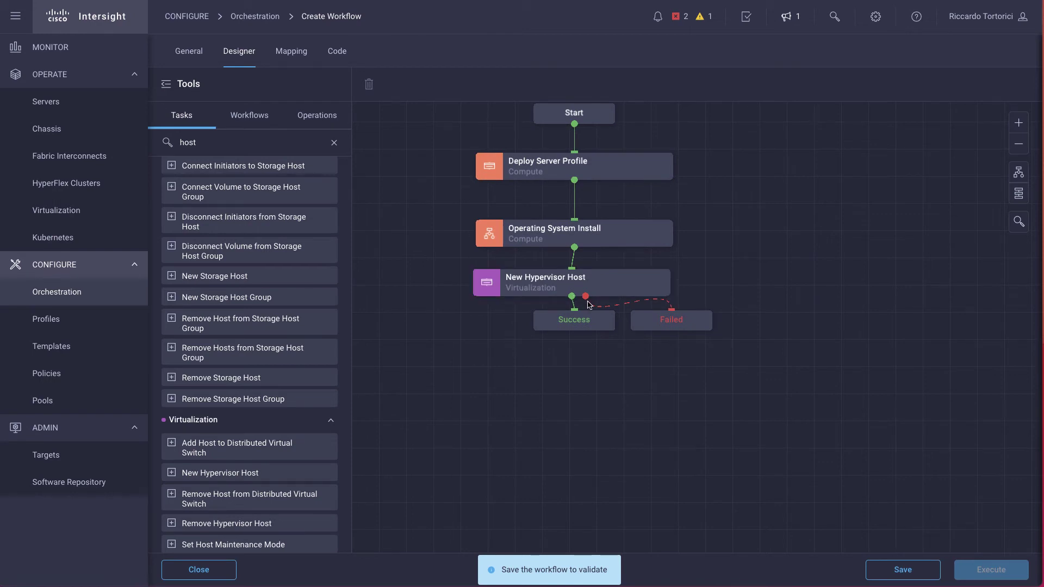
{"action": "left_click", "coordinate": [1018, 172]}
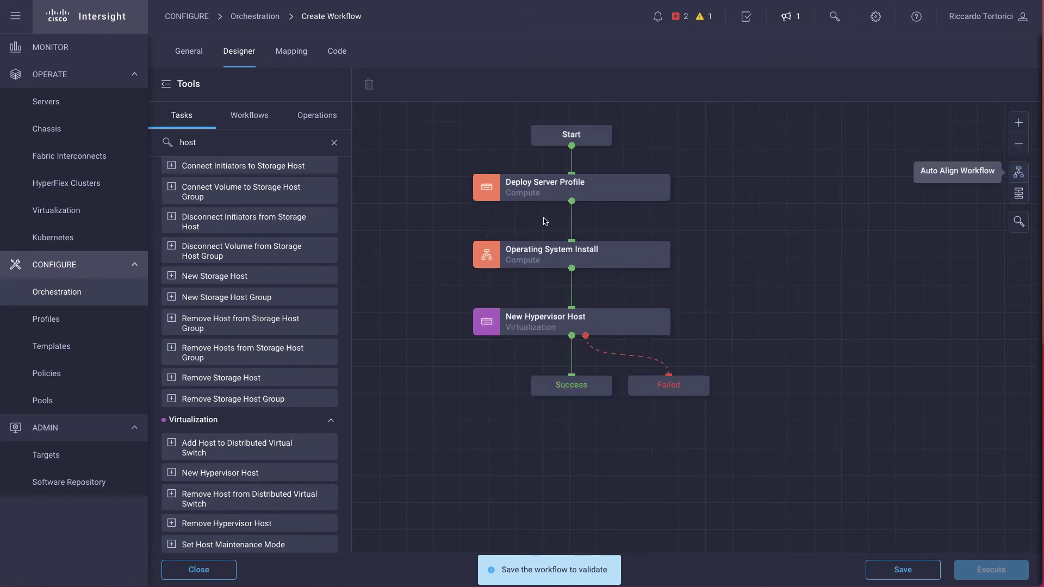
- Direct-map Deploy Server Profile's Profile input to a newly created required Profile workflow input
{"action": "left_click", "coordinate": [536, 190]}
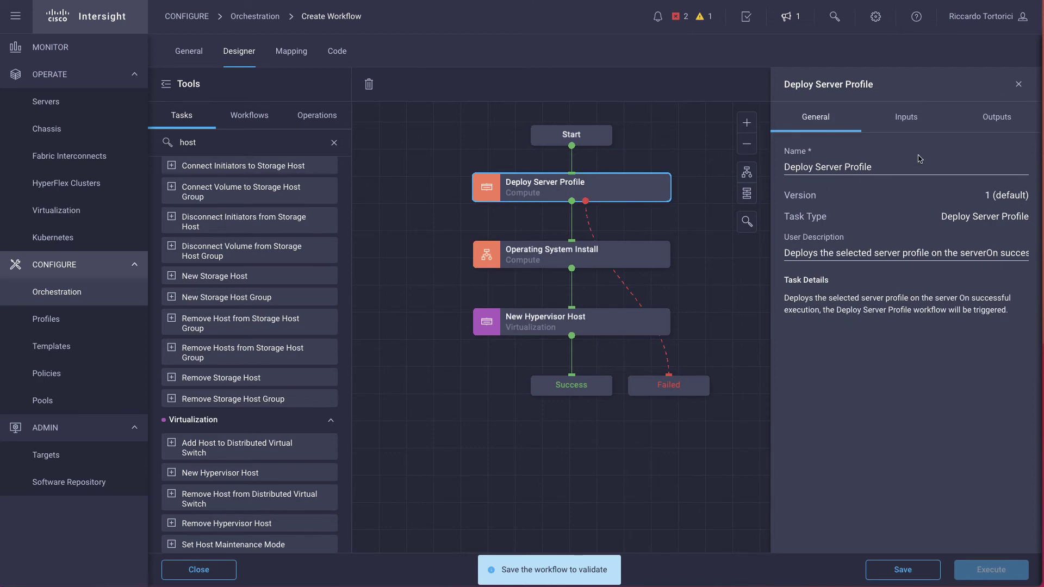
{"action": "left_click", "coordinate": [912, 126]}
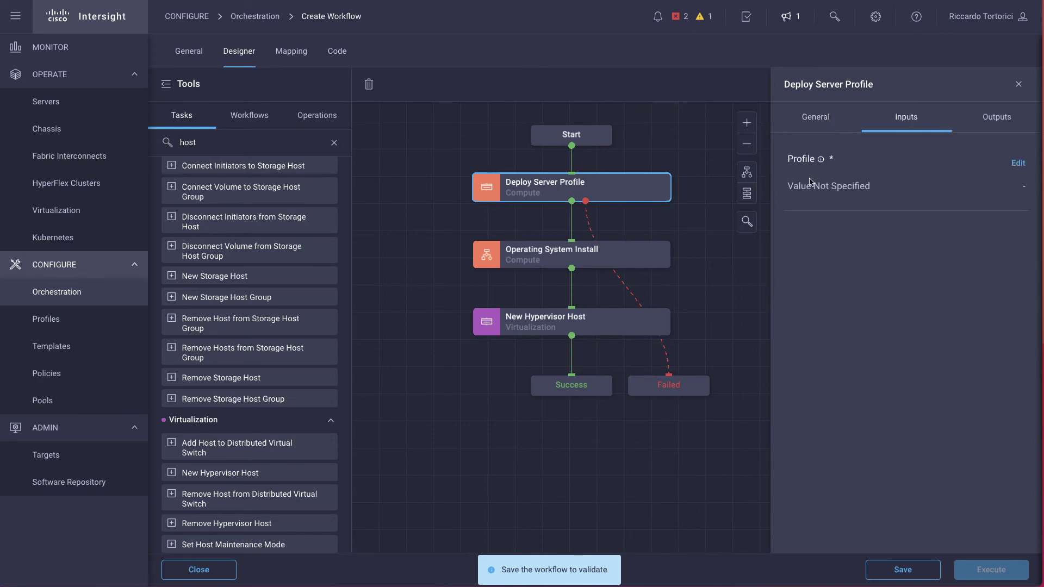
{"action": "left_click", "coordinate": [1017, 163]}
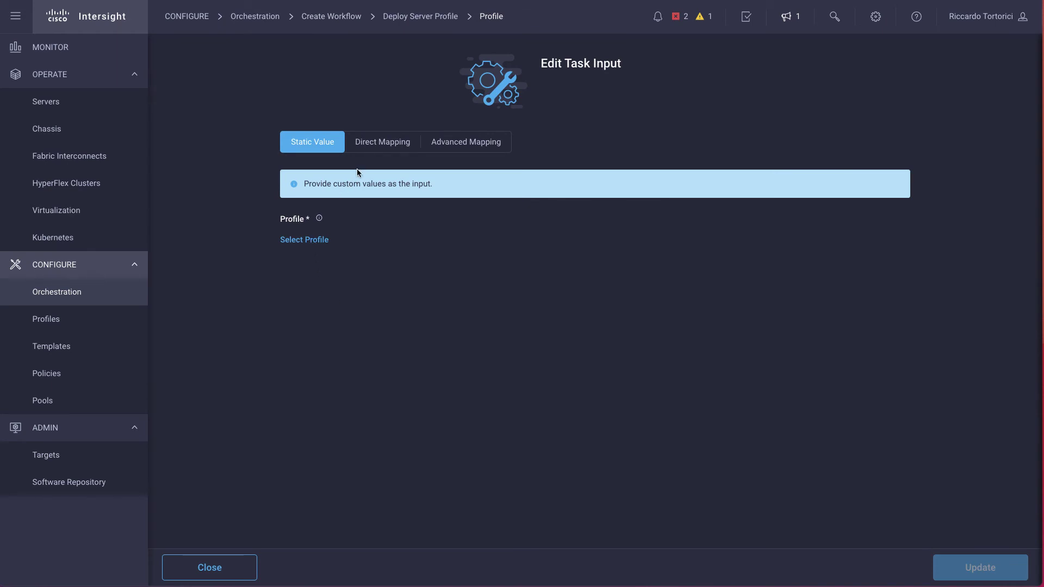
{"action": "left_click", "coordinate": [372, 148]}
{"action": "left_click", "coordinate": [329, 253]}
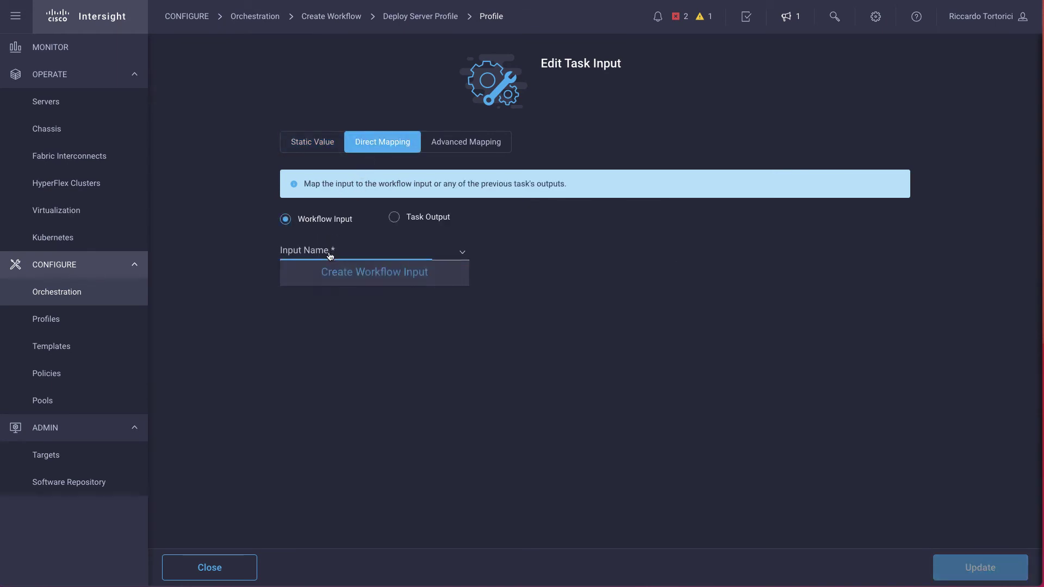
{"action": "left_click", "coordinate": [349, 272]}
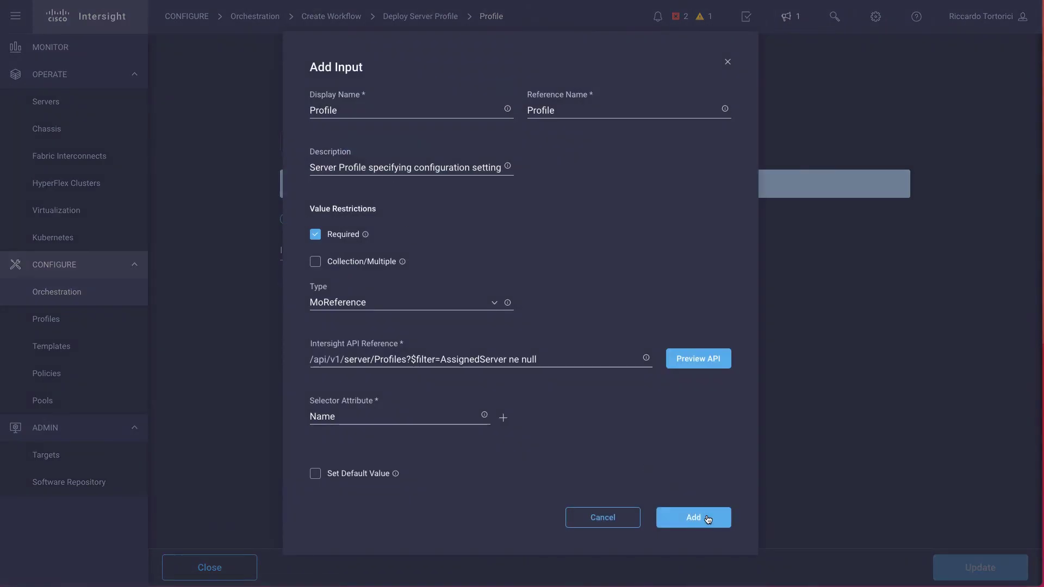
{"action": "left_click", "coordinate": [707, 525]}
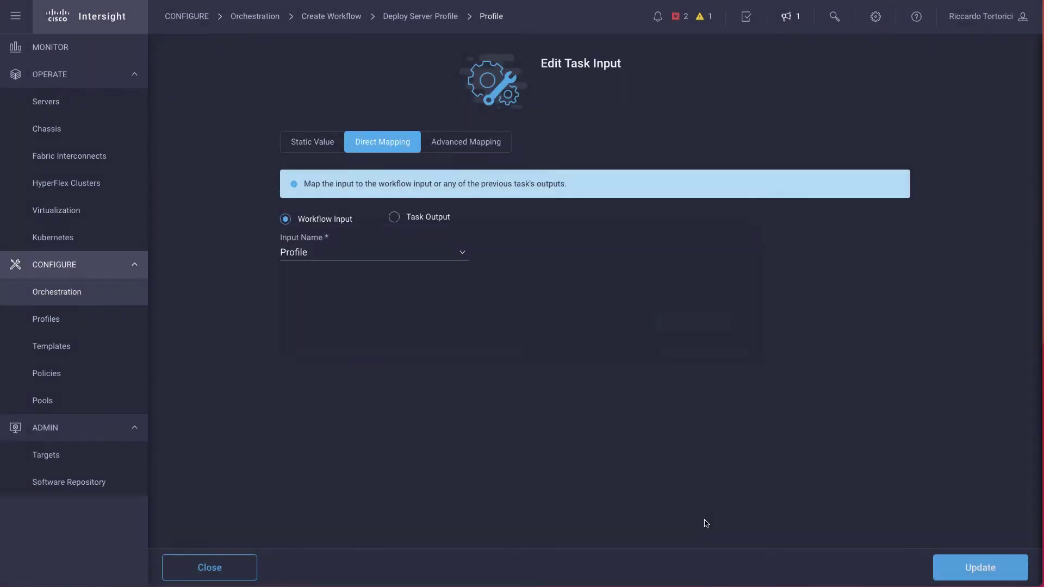
{"action": "left_click", "coordinate": [972, 567]}
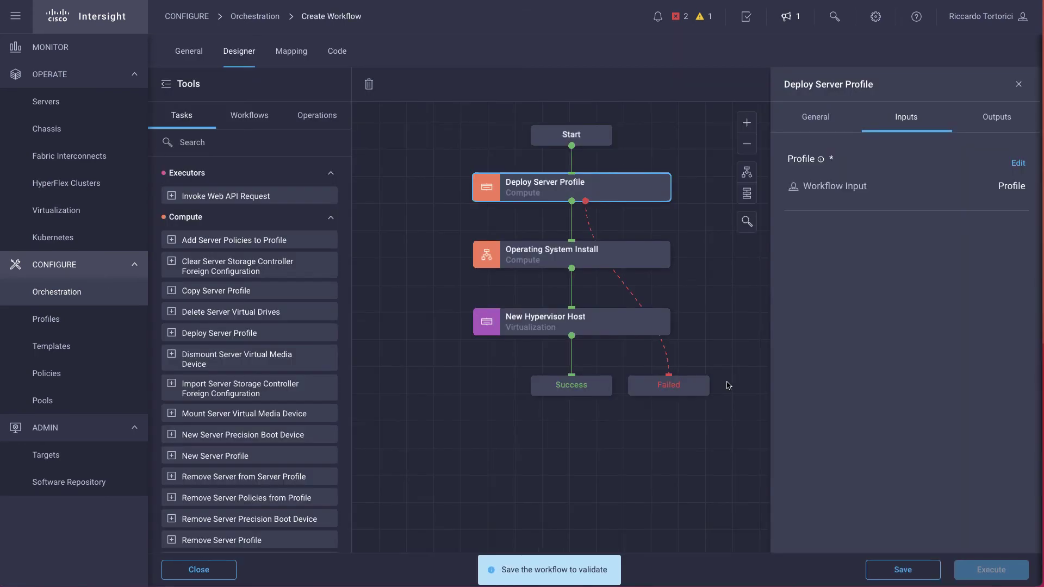
- Map the Operating System Install Server input to a new Server workflow input
{"action": "left_click", "coordinate": [611, 253]}
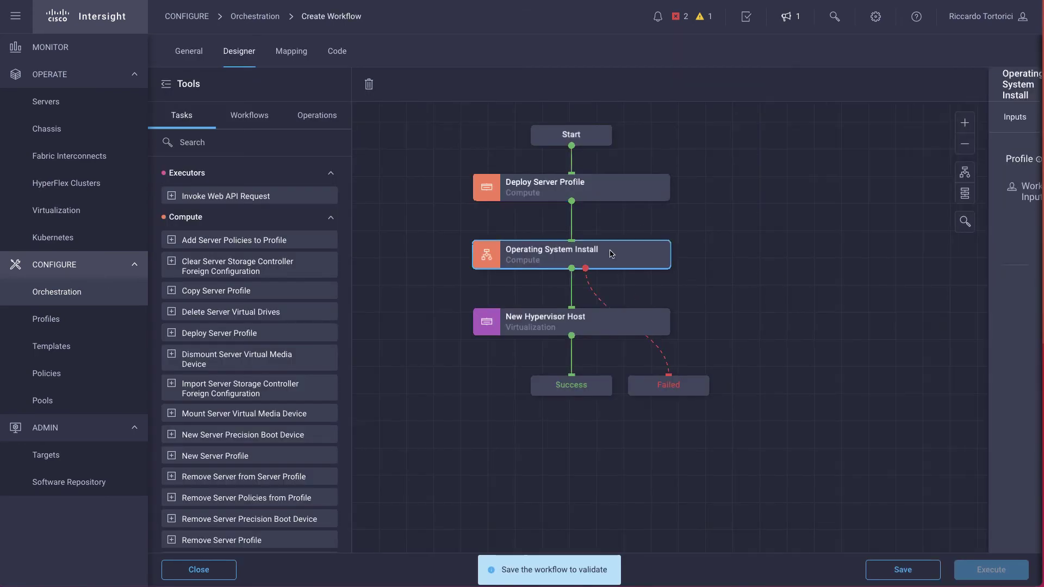
{"action": "left_click", "coordinate": [902, 118]}
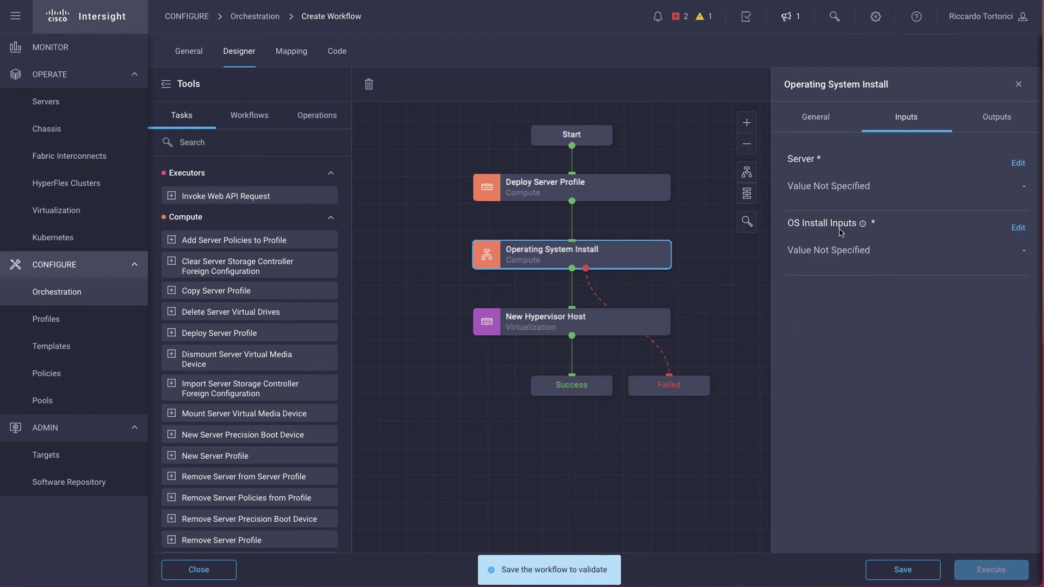
{"action": "left_click", "coordinate": [1016, 165]}
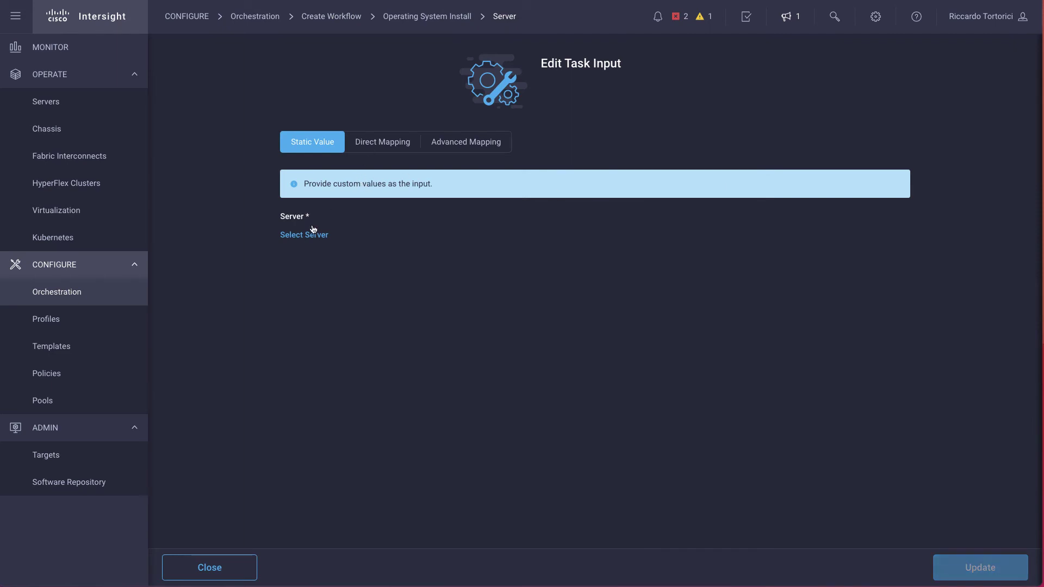
{"action": "left_click", "coordinate": [382, 142]}
{"action": "left_click", "coordinate": [338, 253]}
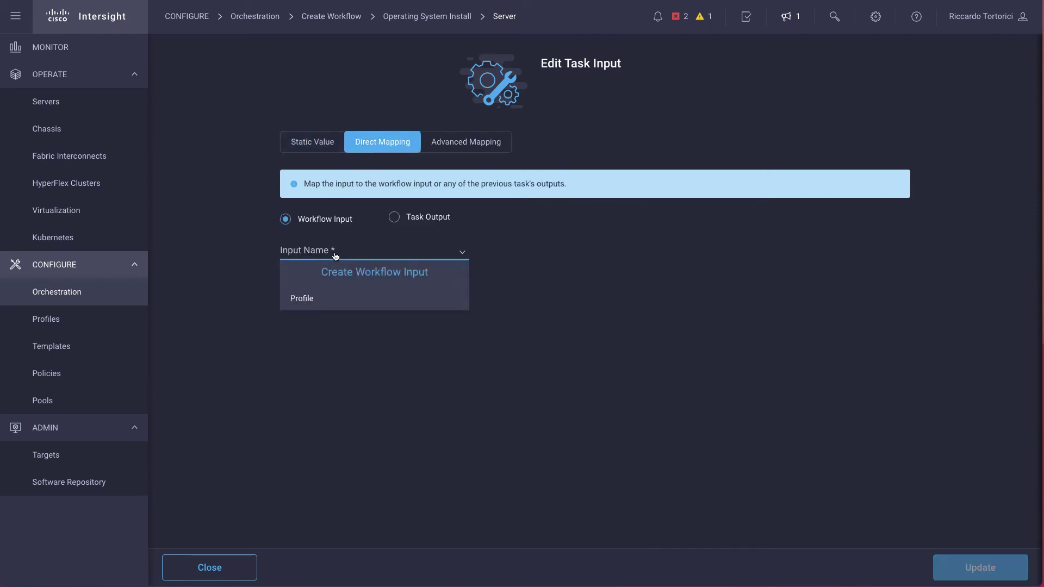
{"action": "left_click", "coordinate": [346, 276]}
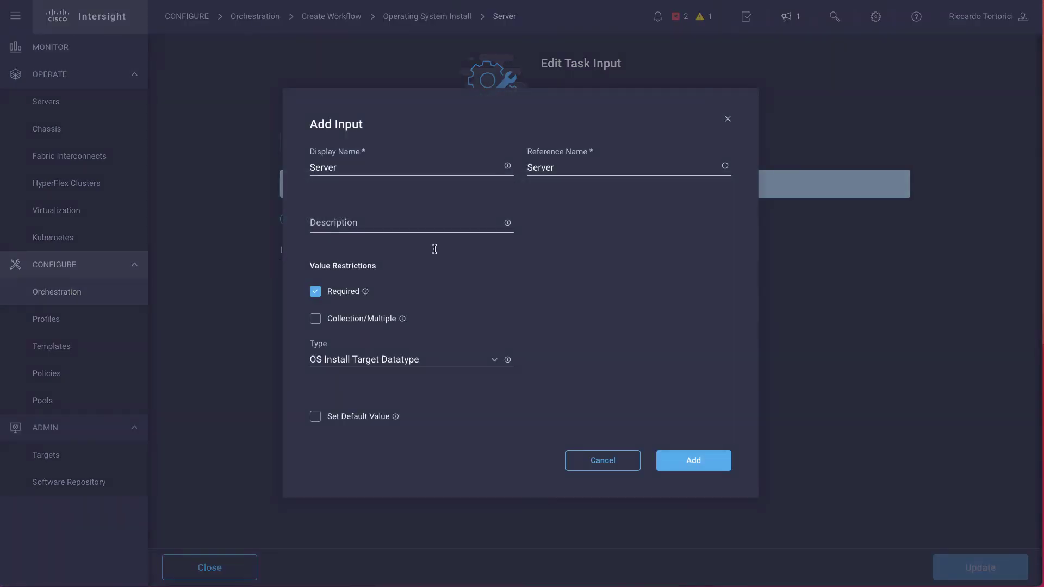
{"action": "left_click", "coordinate": [693, 462]}
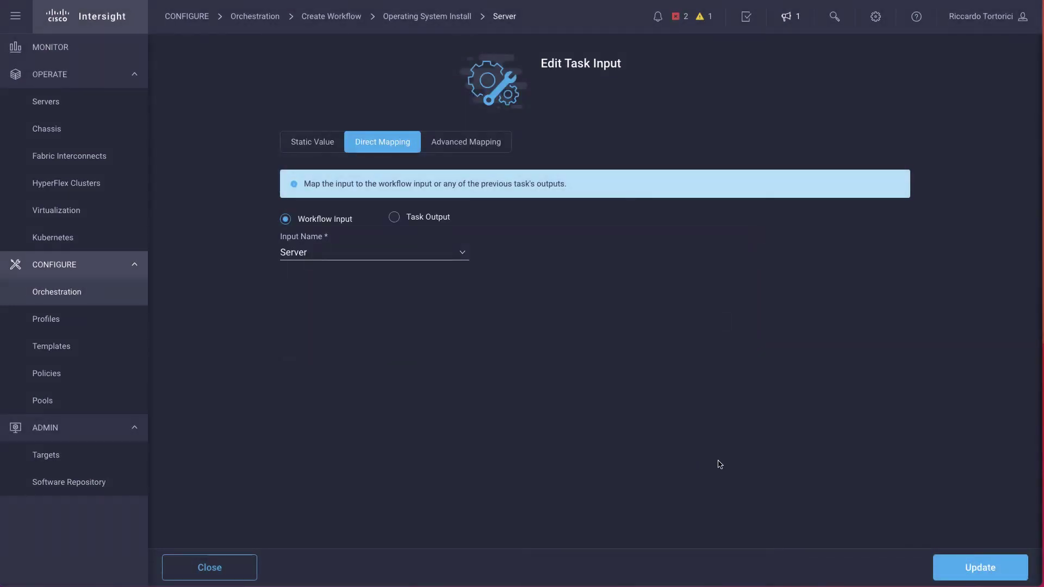
{"action": "left_click", "coordinate": [975, 569]}
- Map OS Install Inputs to a new workflow input named OS Install Inputs
{"action": "left_click", "coordinate": [1016, 233]}
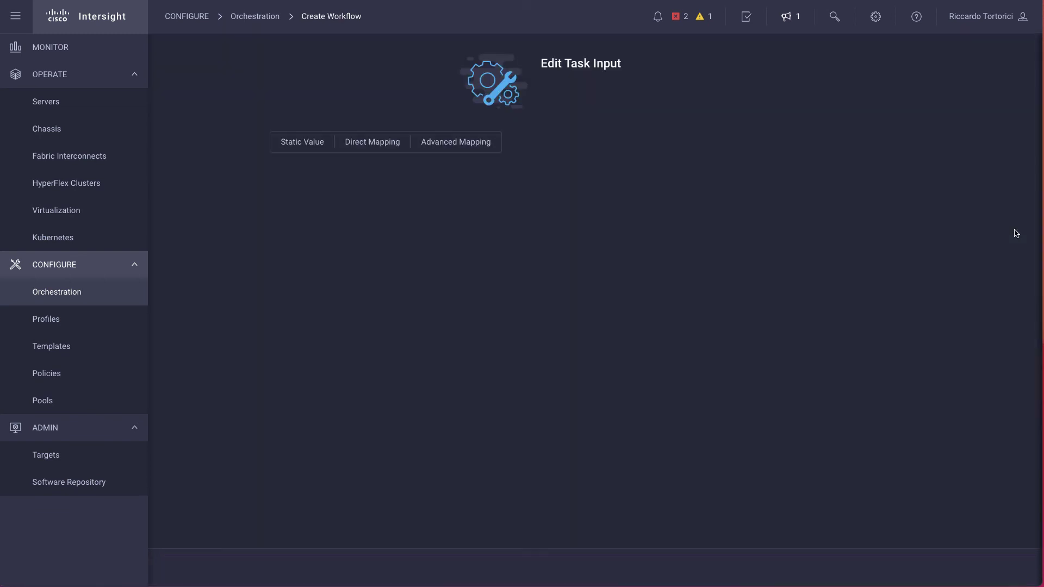
{"action": "left_click", "coordinate": [368, 143]}
{"action": "left_click", "coordinate": [351, 255]}
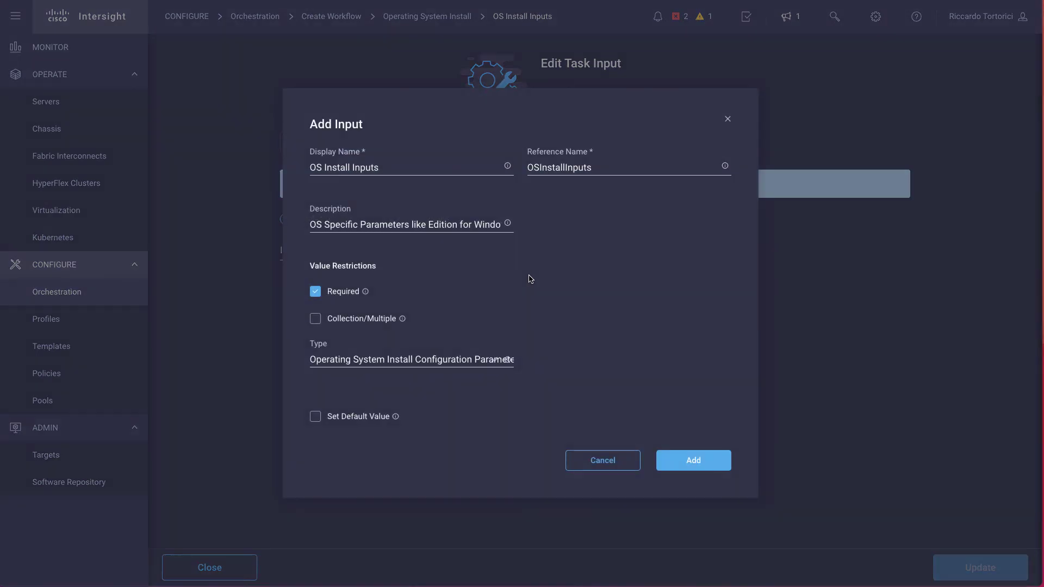
{"action": "left_click", "coordinate": [707, 460]}
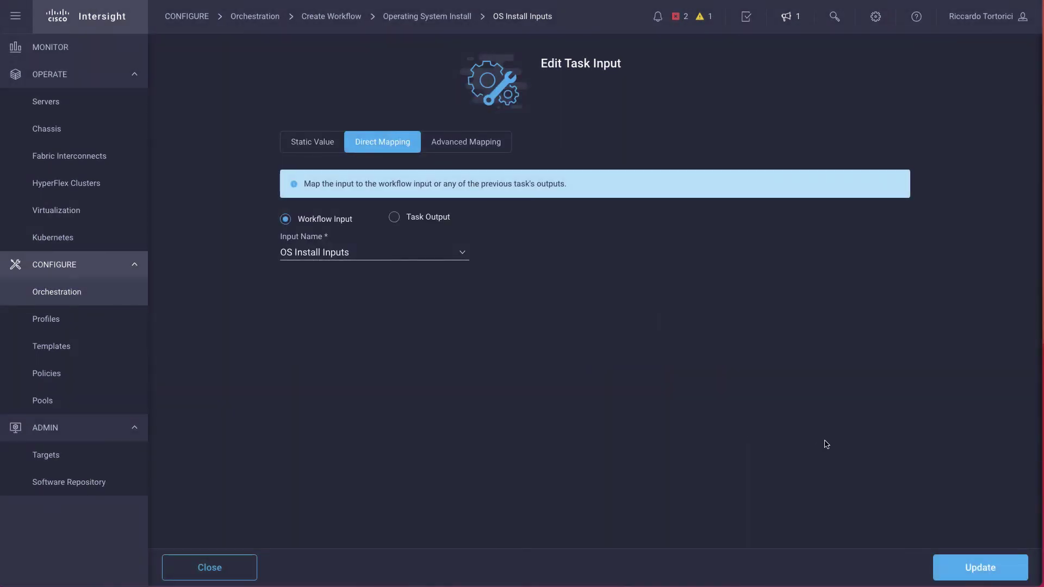
{"action": "left_click", "coordinate": [968, 577]}
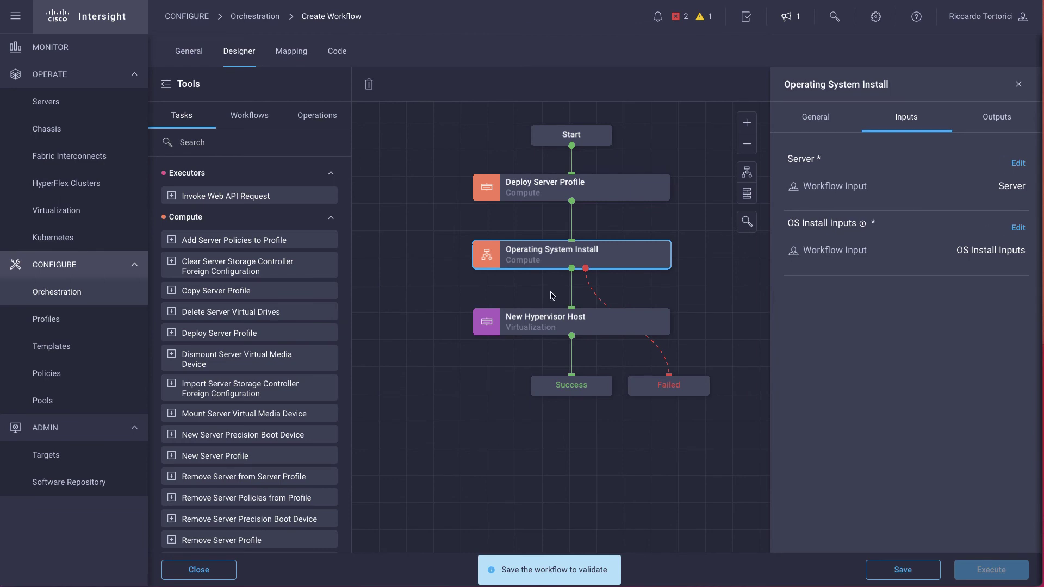
- Map New Hypervisor Host's Hypervisor Manager input to a new Hypervisor Manager workflow input
{"action": "left_click", "coordinate": [549, 321]}
{"action": "left_click", "coordinate": [858, 136]}
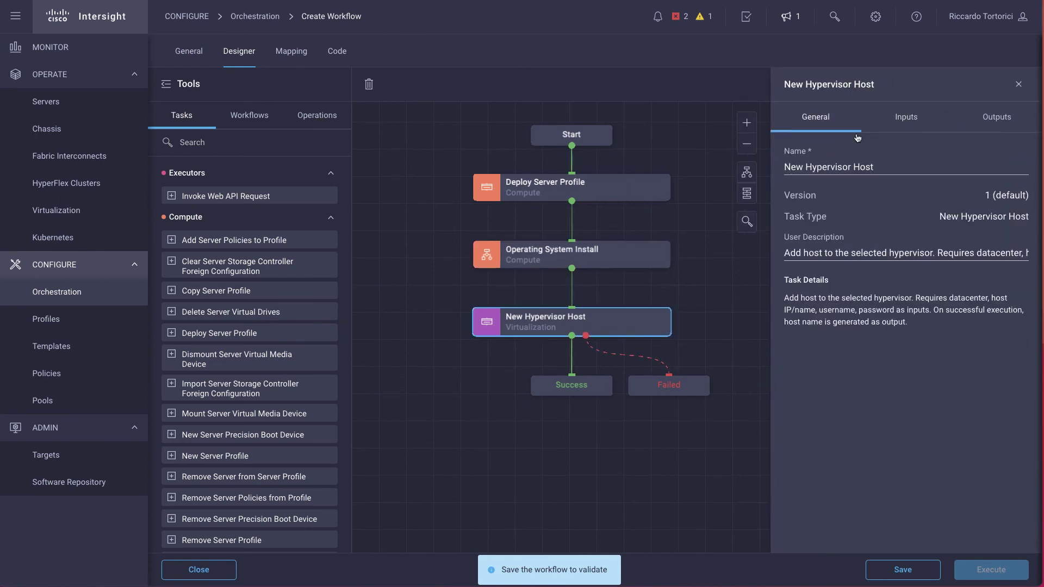
{"action": "left_click", "coordinate": [905, 121]}
{"action": "scroll", "coordinate": [896, 310], "scroll_direction": "down", "scroll_amount": 1}
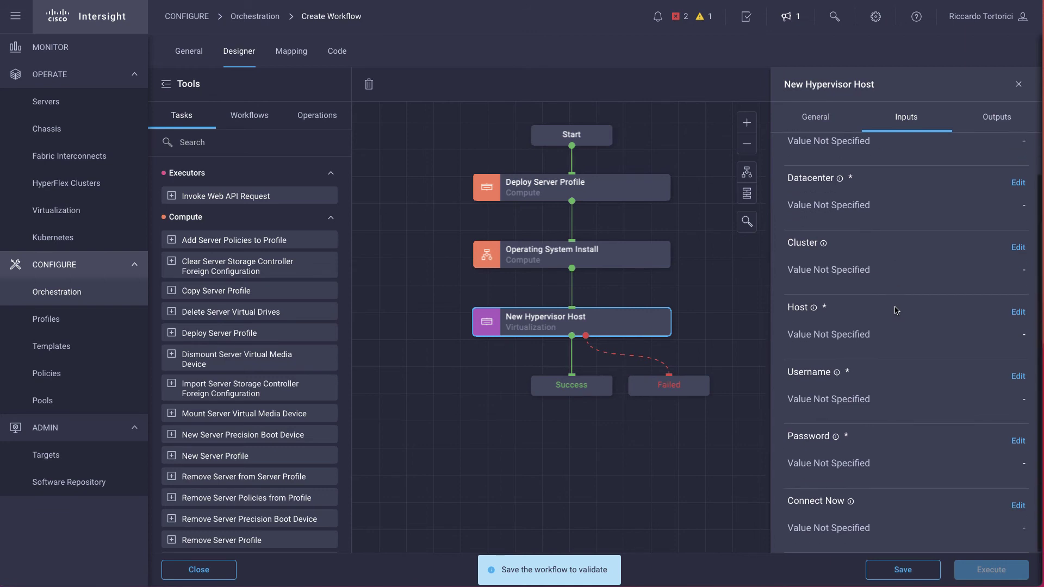
{"action": "scroll", "coordinate": [896, 310], "scroll_direction": "up", "scroll_amount": 1}
{"action": "left_click", "coordinate": [1018, 163]}
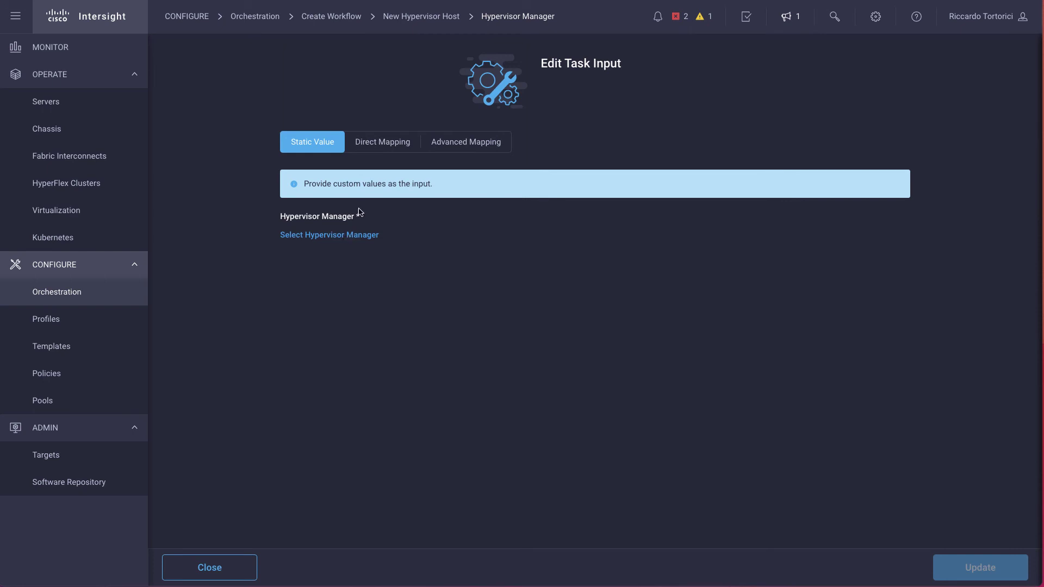
{"action": "left_click", "coordinate": [383, 142]}
{"action": "left_click", "coordinate": [331, 254]}
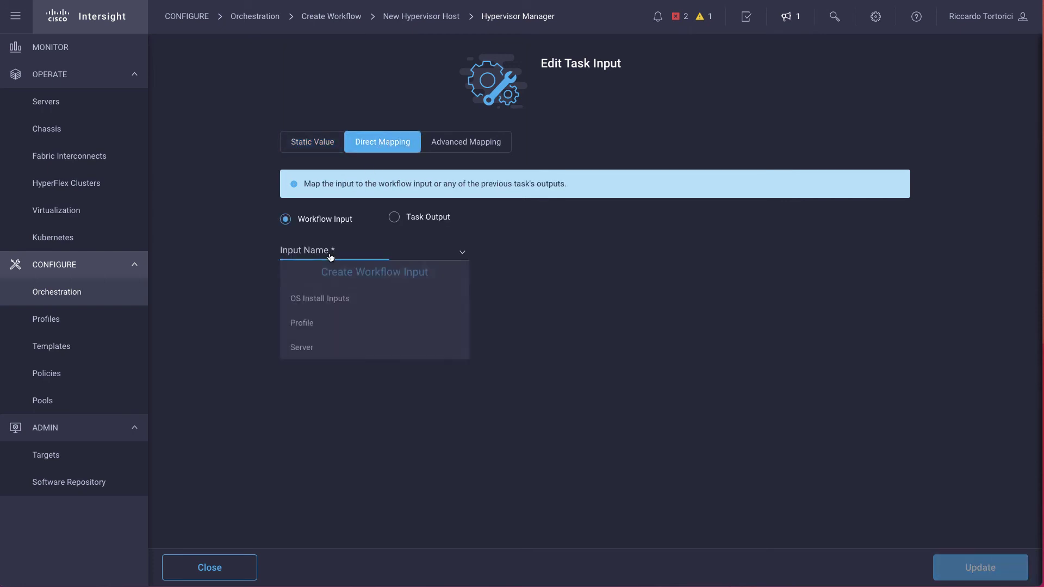
{"action": "left_click", "coordinate": [328, 278]}
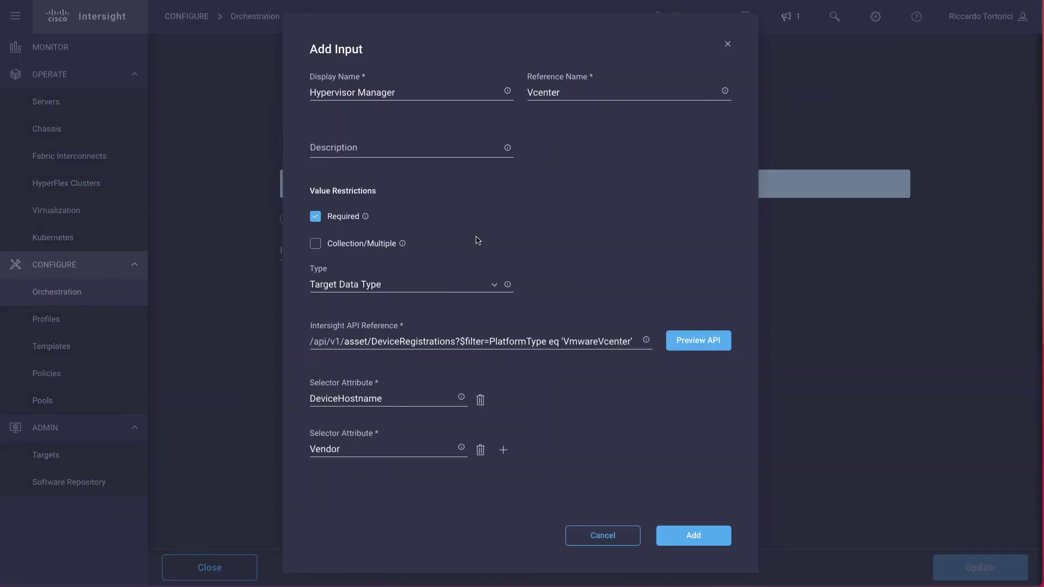
{"action": "left_click", "coordinate": [689, 528]}
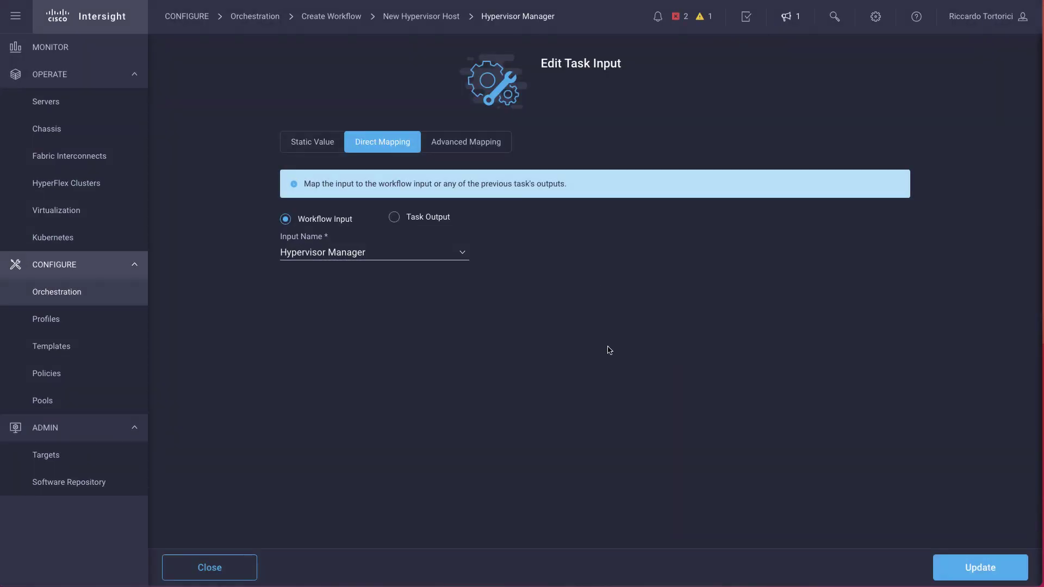
{"action": "left_click", "coordinate": [963, 572]}
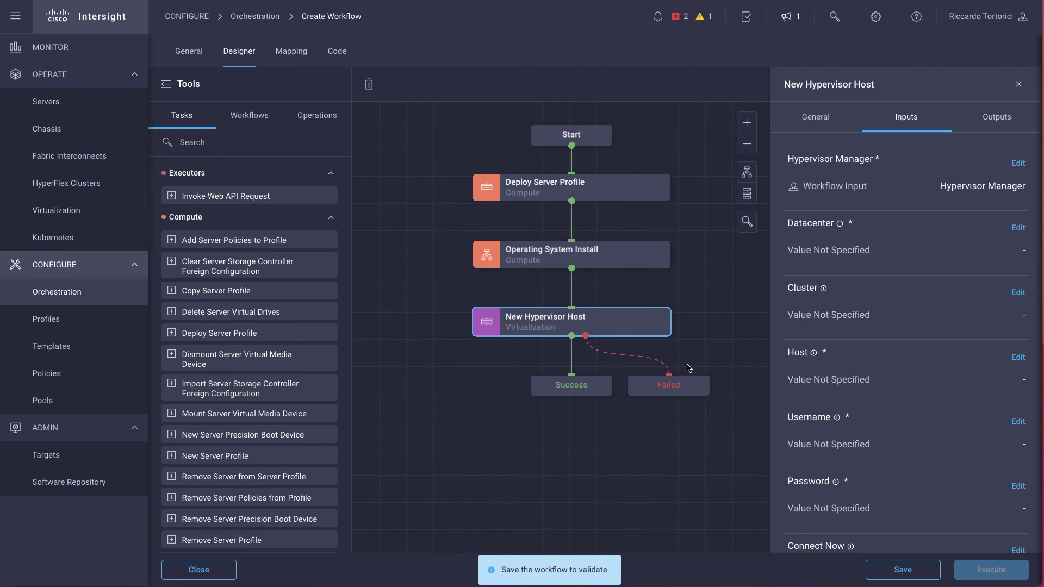
- Map the Datacenter input to a new Datacenter workflow input
{"action": "left_click", "coordinate": [1018, 228]}
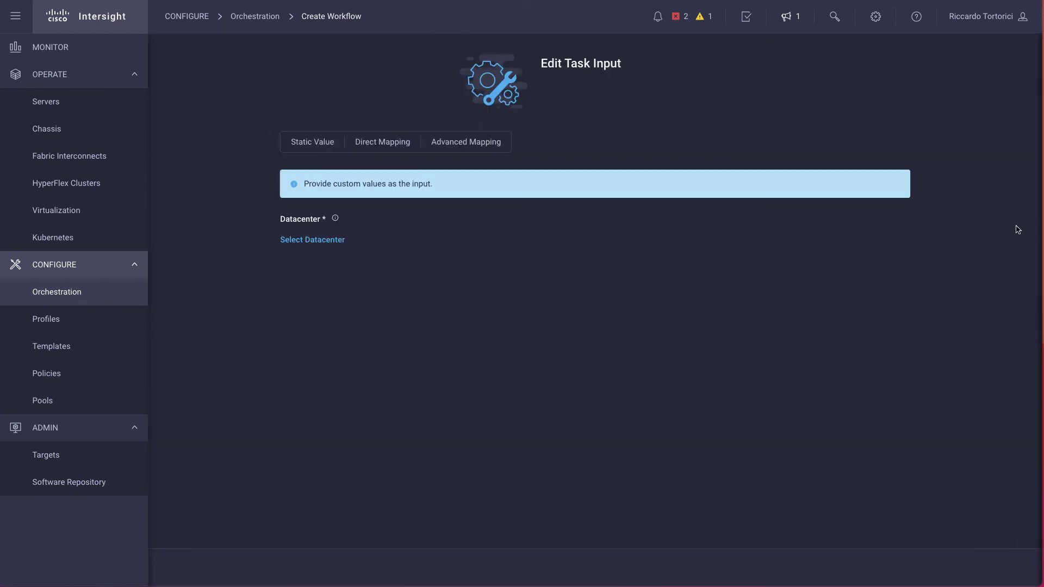
{"action": "left_click", "coordinate": [382, 142]}
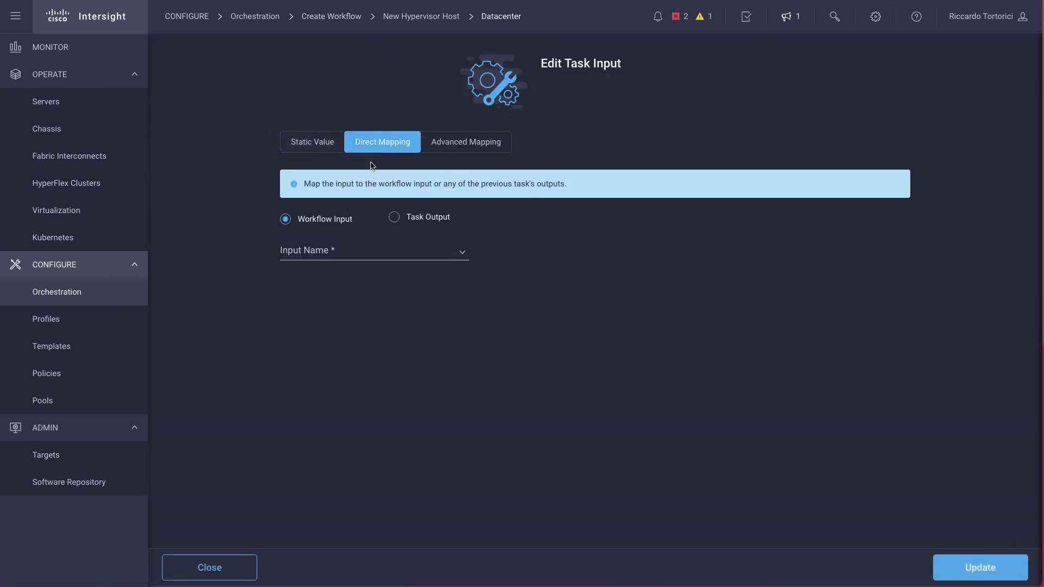
{"action": "left_click", "coordinate": [319, 252]}
{"action": "left_click", "coordinate": [325, 273]}
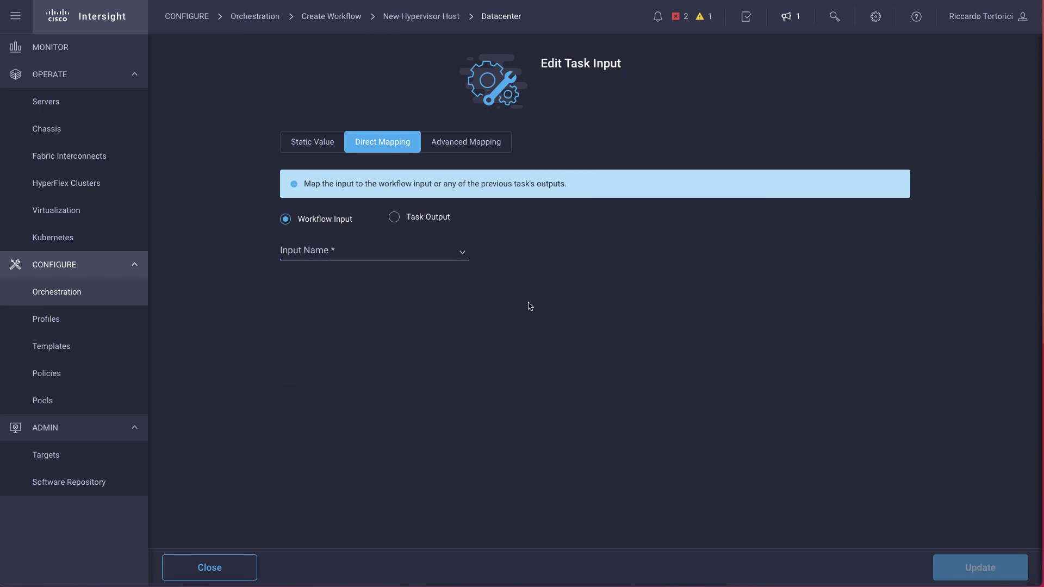
{"action": "left_click", "coordinate": [712, 471]}
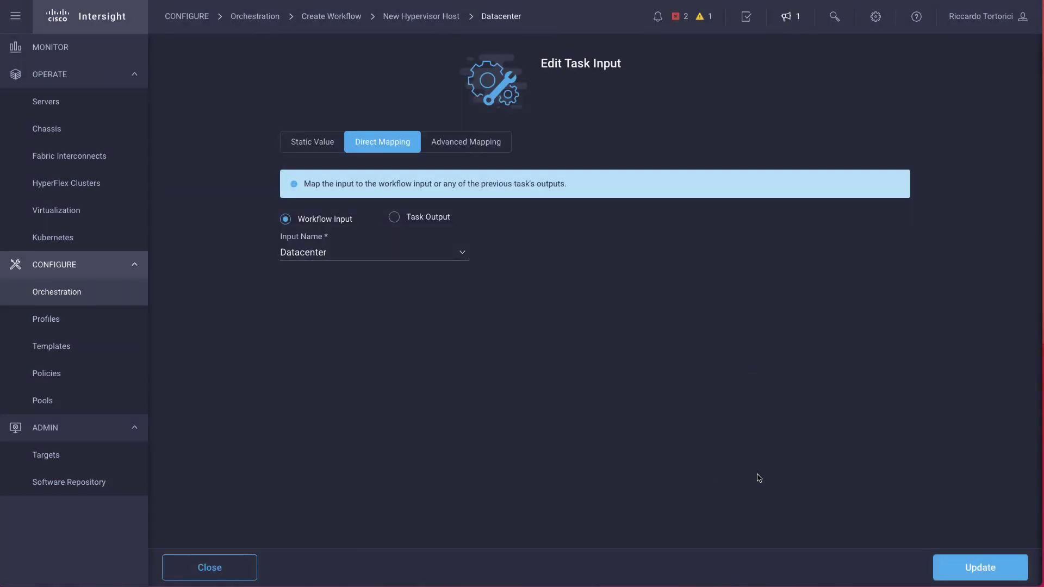
{"action": "left_click", "coordinate": [960, 567]}
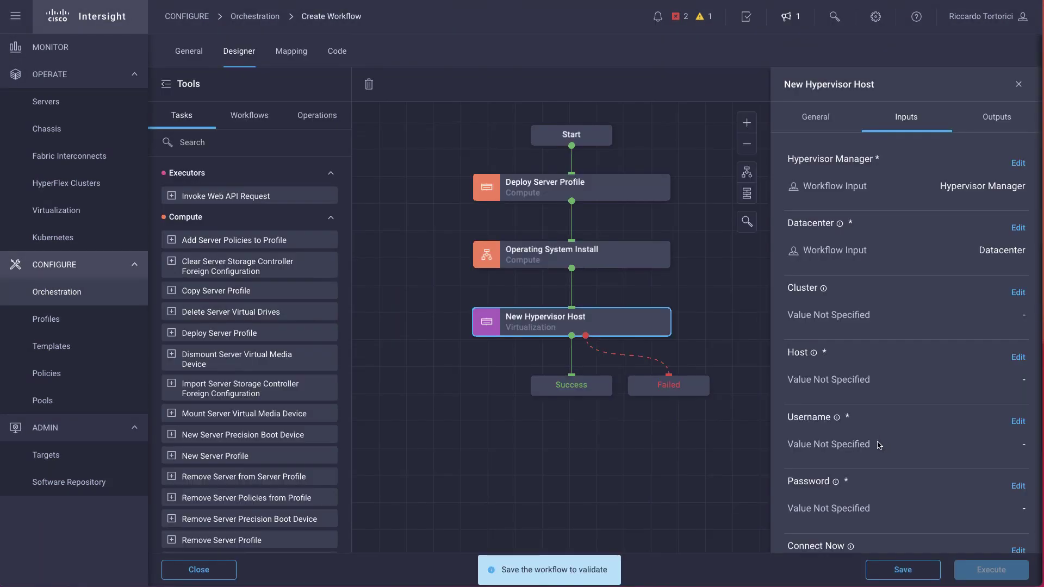
{"action": "scroll", "coordinate": [887, 441], "scroll_direction": "down", "scroll_amount": 1}
- Direct-map Host to OS Install Inputs' Answers.IPV4 Configuration.IP address field
{"action": "mouse_move", "coordinate": [815, 310]}
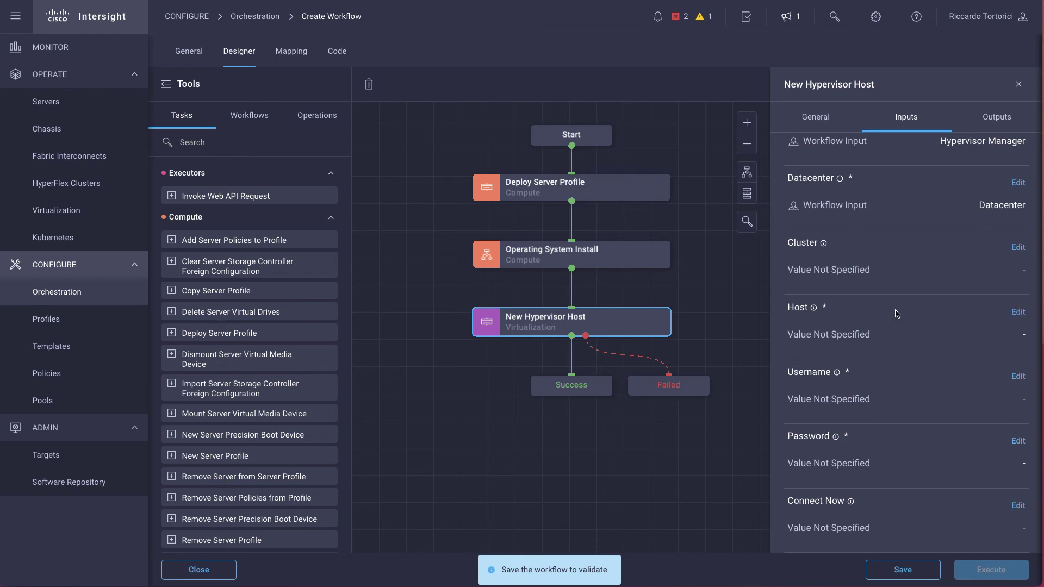
{"action": "left_click", "coordinate": [1018, 313]}
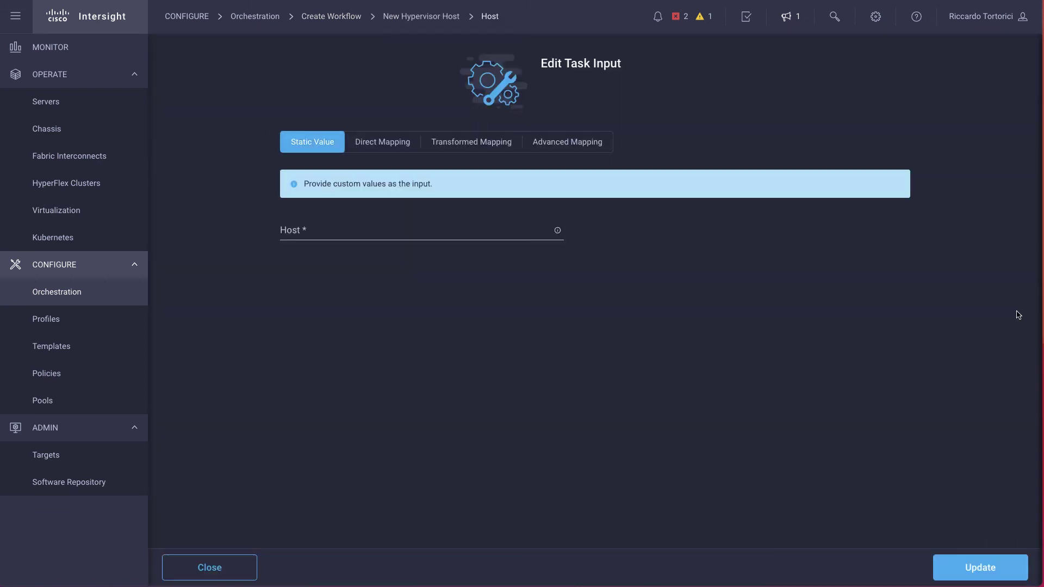
{"action": "left_click", "coordinate": [383, 146]}
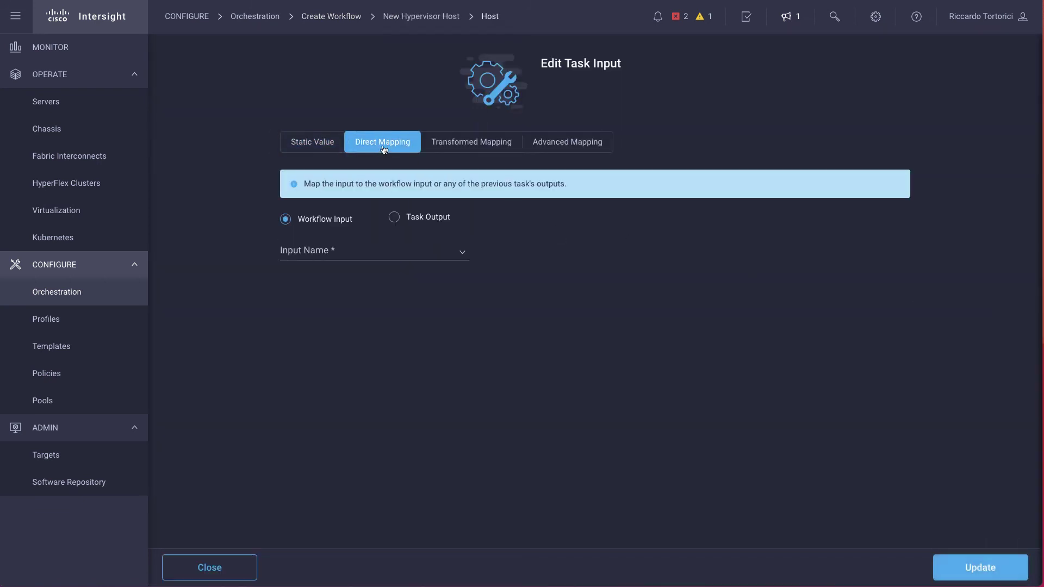
{"action": "left_click", "coordinate": [382, 256]}
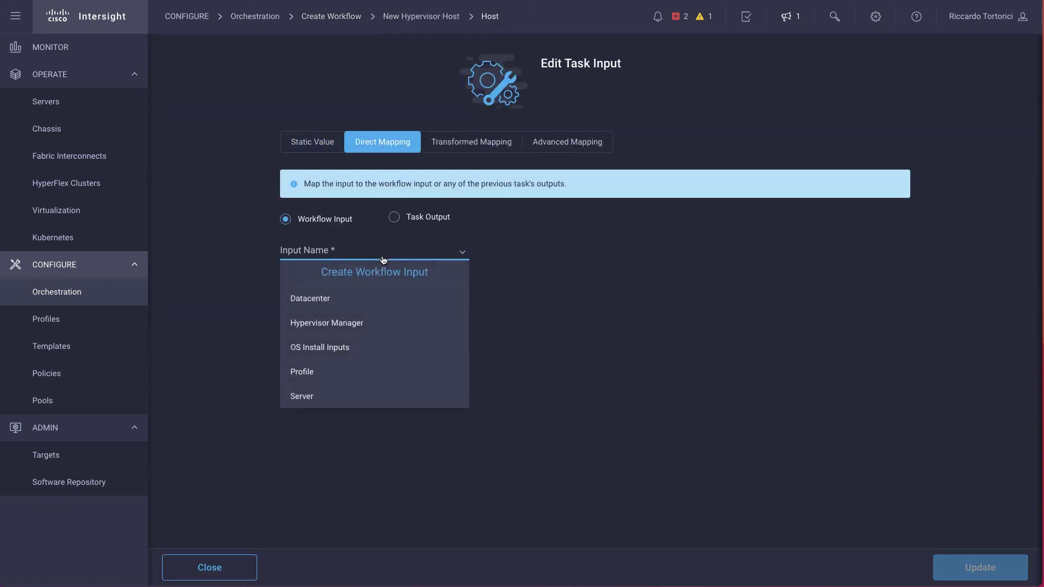
{"action": "left_click", "coordinate": [334, 357]}
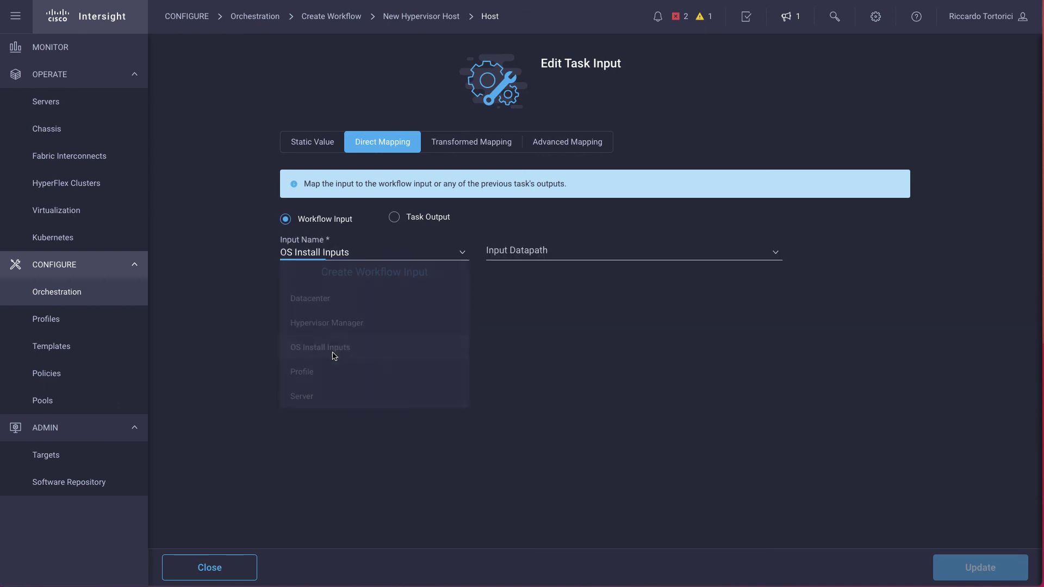
{"action": "left_click", "coordinate": [546, 257]}
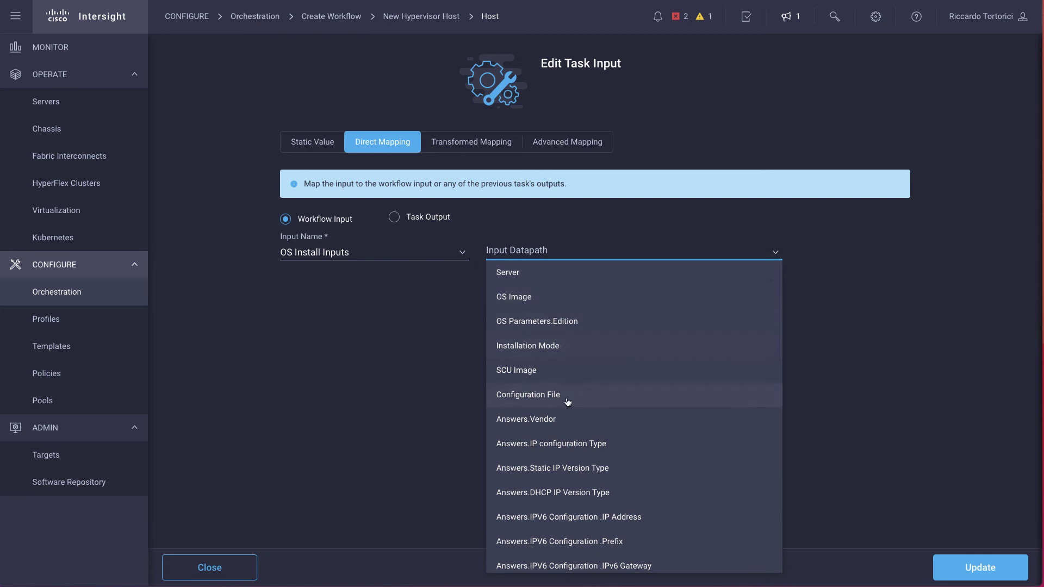
{"action": "scroll", "coordinate": [568, 401], "scroll_direction": "down", "scroll_amount": 4}
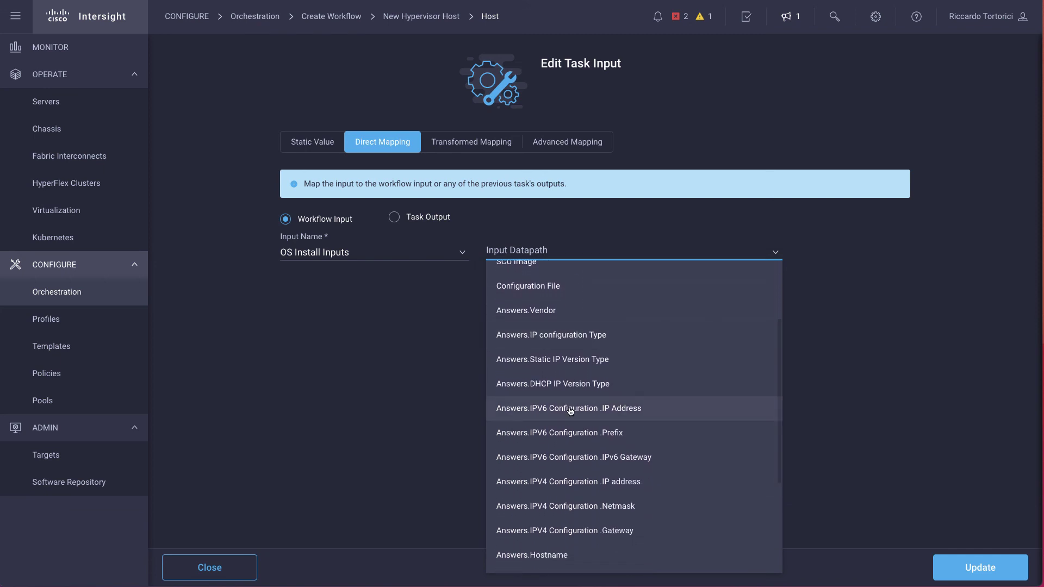
{"action": "left_click", "coordinate": [632, 486]}
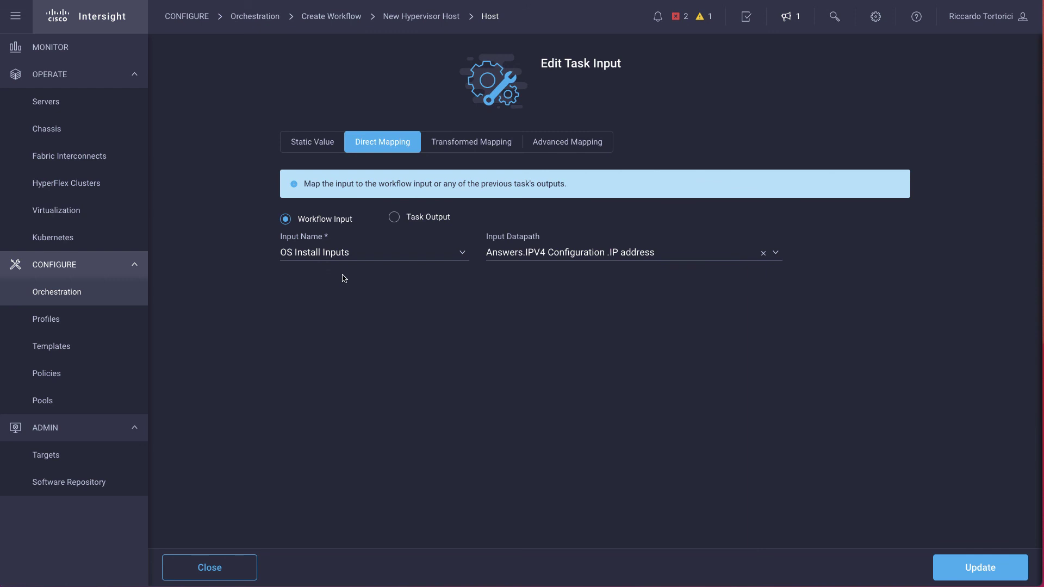
{"action": "left_click", "coordinate": [978, 567]}
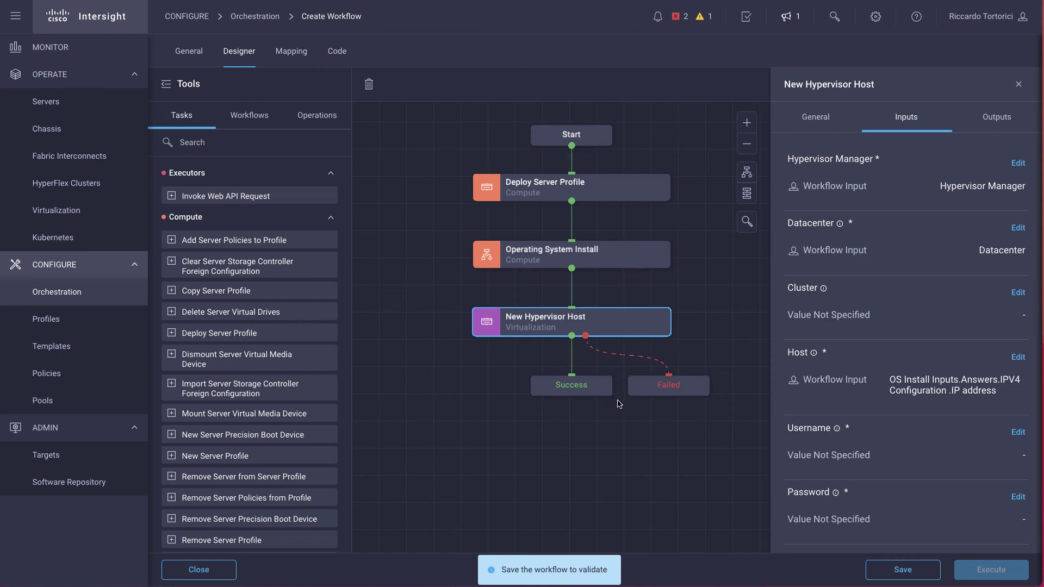
- Give the Username input the static value 'root'
{"action": "mouse_move", "coordinate": [889, 414]}
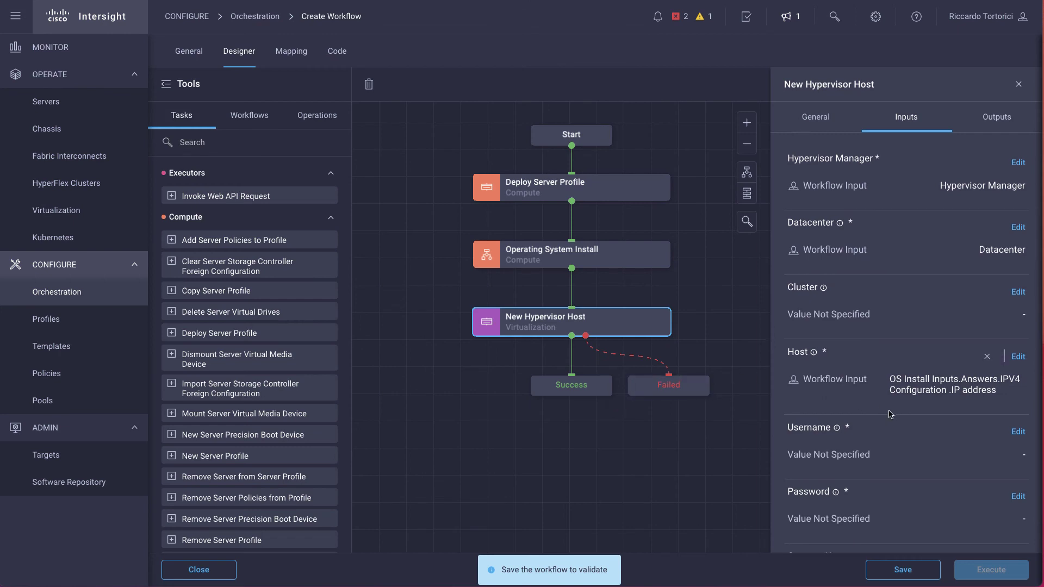
{"action": "scroll", "coordinate": [892, 412], "scroll_direction": "down", "scroll_amount": 1}
{"action": "left_click", "coordinate": [1018, 374]}
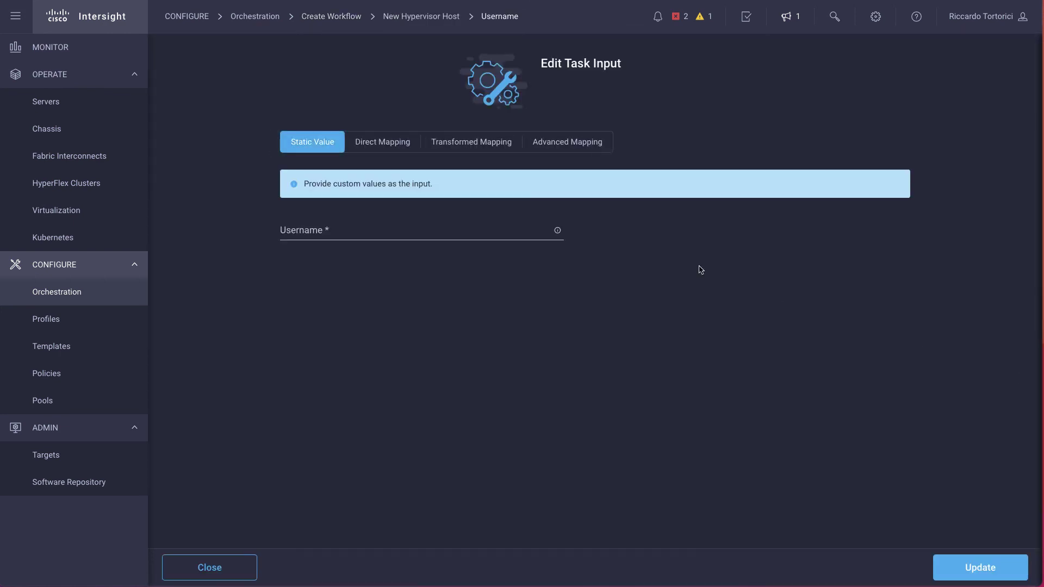
{"action": "left_click", "coordinate": [392, 230]}
{"action": "type", "text": "root"}
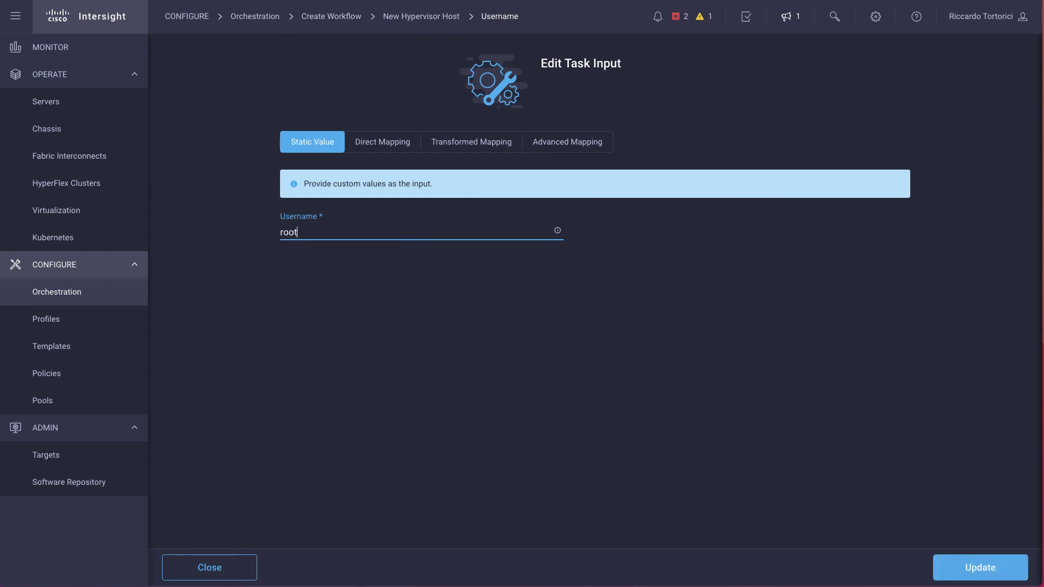
{"action": "left_click", "coordinate": [970, 565]}
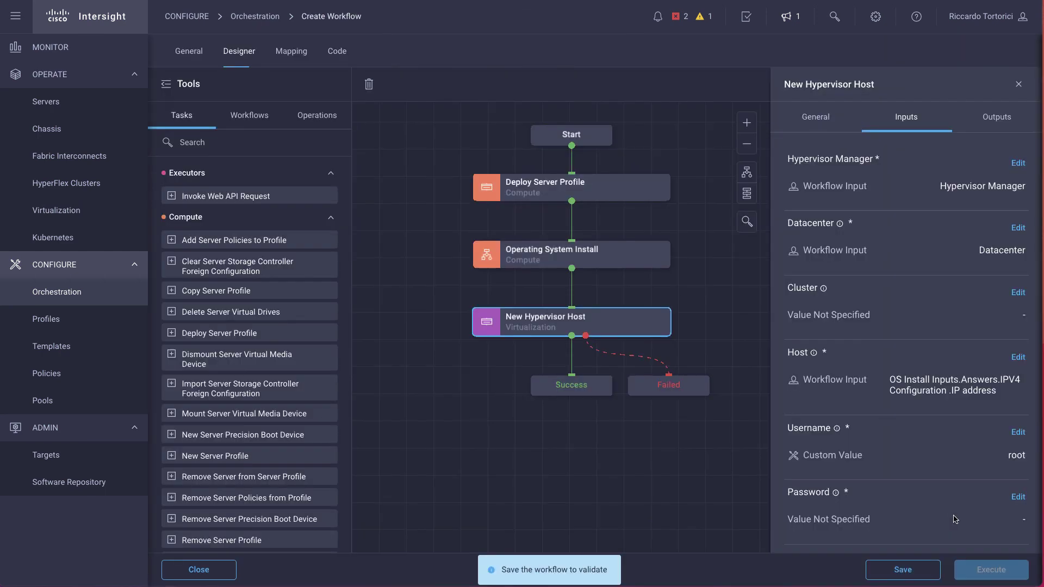
- Direct-map Password to OS Install Inputs' Answers.Root Password field
{"action": "scroll", "coordinate": [916, 479], "scroll_direction": "down", "scroll_amount": 1}
{"action": "left_click", "coordinate": [1018, 442]}
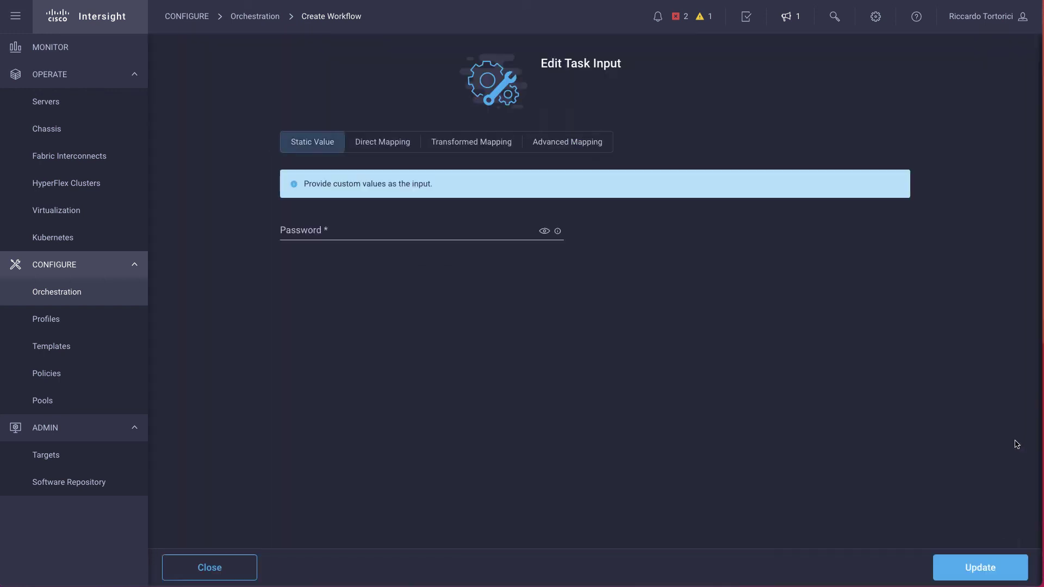
{"action": "left_click", "coordinate": [382, 149]}
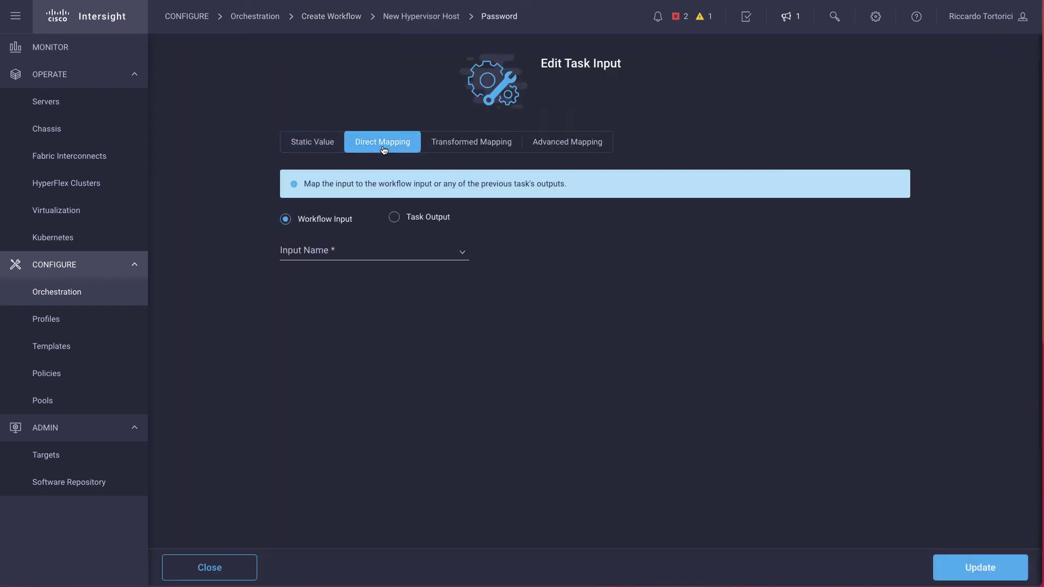
{"action": "left_click", "coordinate": [335, 254]}
{"action": "left_click", "coordinate": [337, 344]}
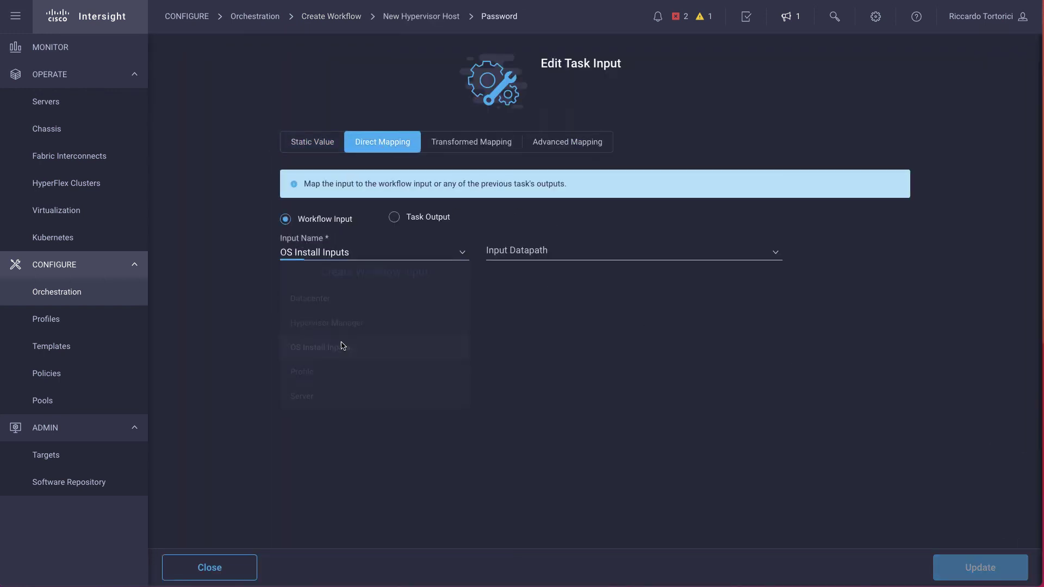
{"action": "left_click", "coordinate": [531, 253]}
{"action": "scroll", "coordinate": [581, 420], "scroll_direction": "down", "scroll_amount": 5}
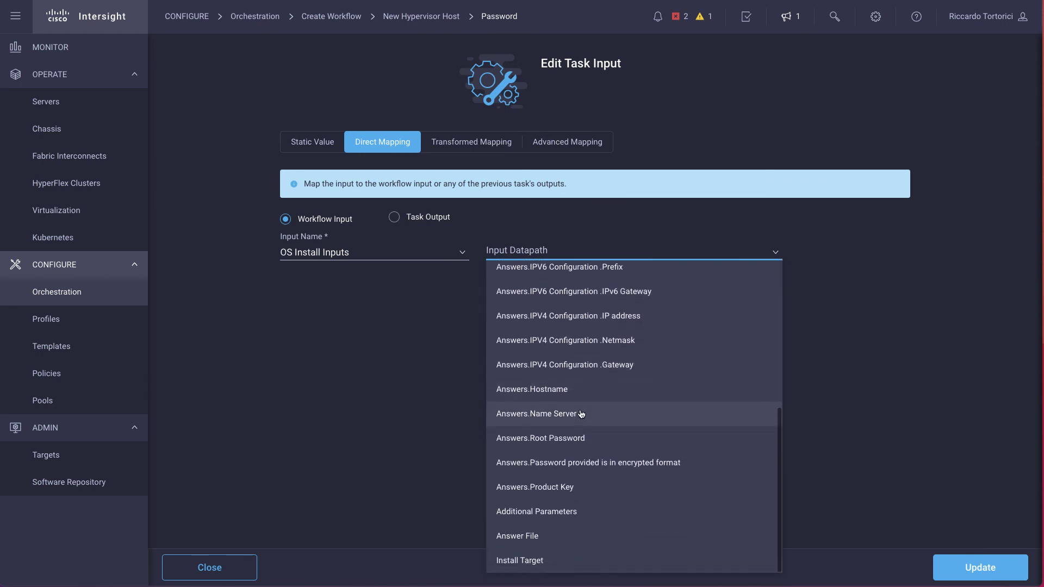
{"action": "left_click", "coordinate": [561, 445]}
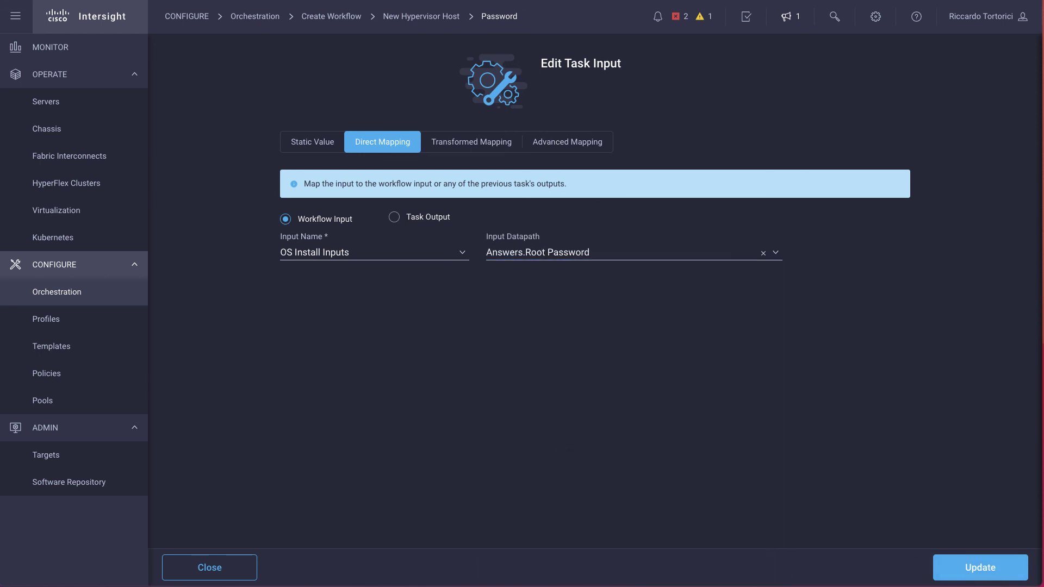
{"action": "left_click", "coordinate": [987, 575]}
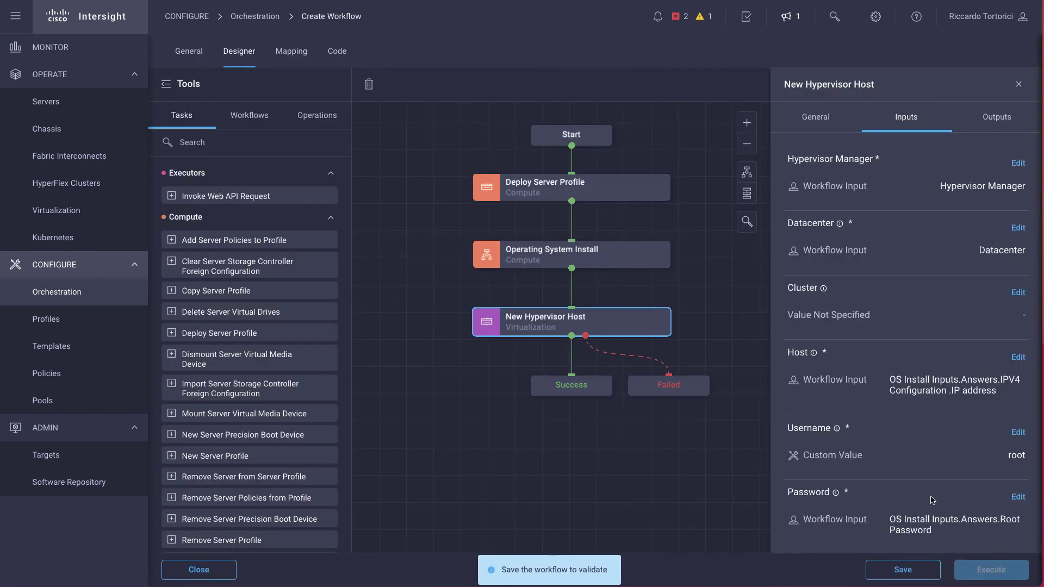
- Turn on Connect Now for New Hypervisor Host, then save the Deploy Server workflow
{"action": "scroll", "coordinate": [931, 499], "scroll_direction": "down", "scroll_amount": 1}
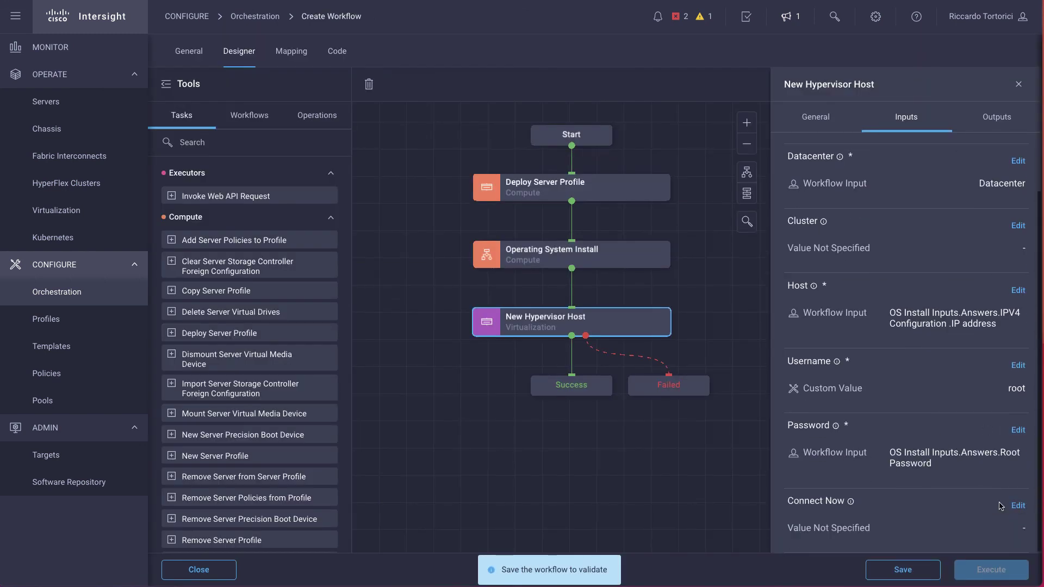
{"action": "left_click", "coordinate": [1017, 507]}
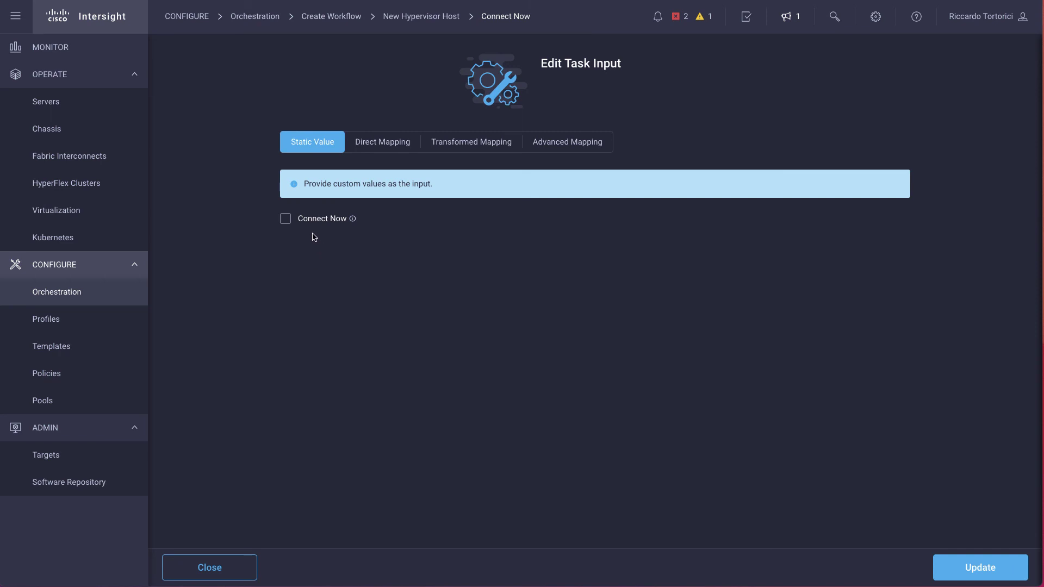
{"action": "left_click", "coordinate": [285, 218]}
{"action": "left_click", "coordinate": [980, 567]}
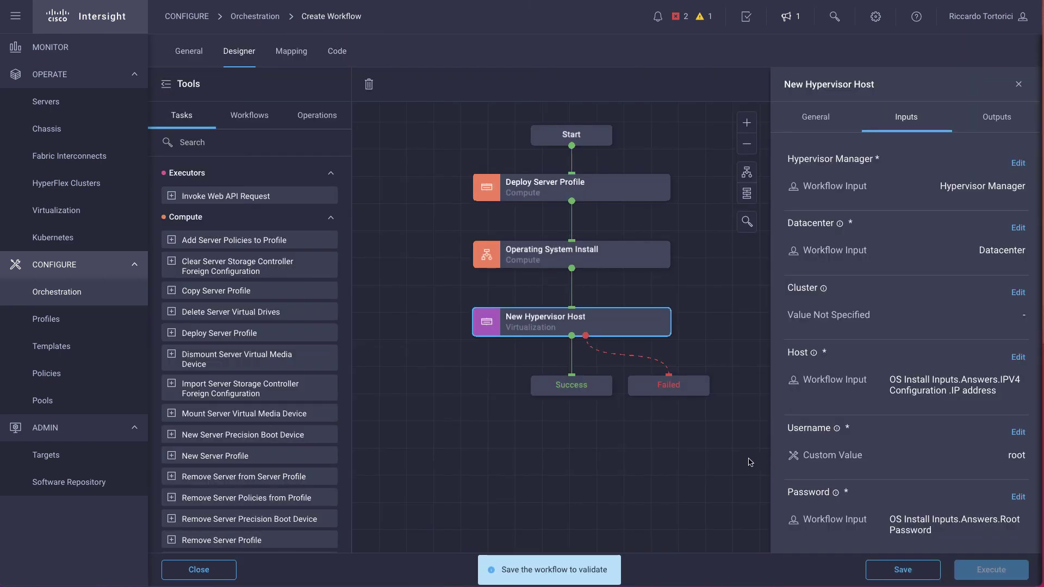
{"action": "left_click", "coordinate": [922, 575]}
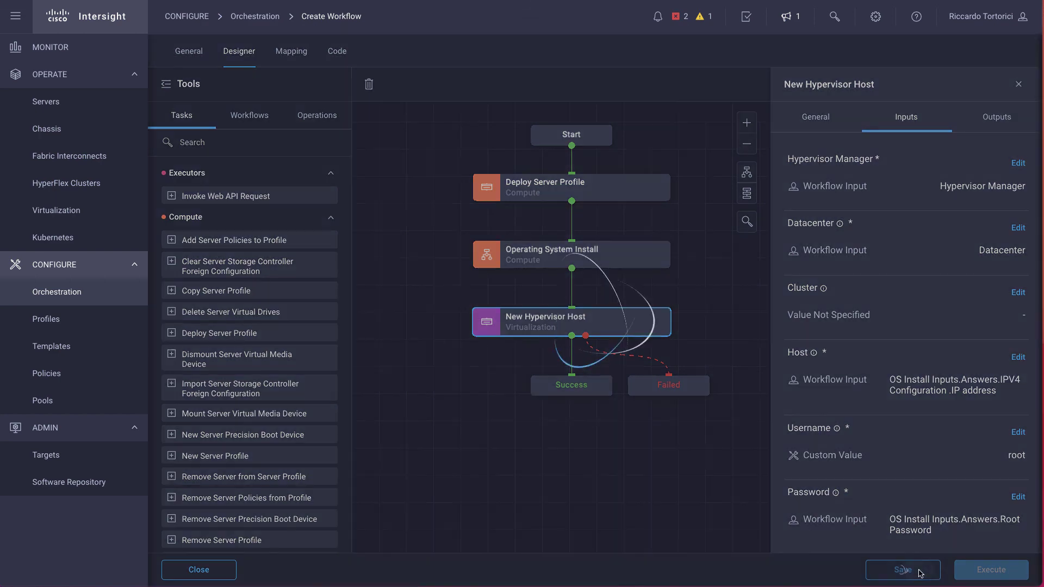